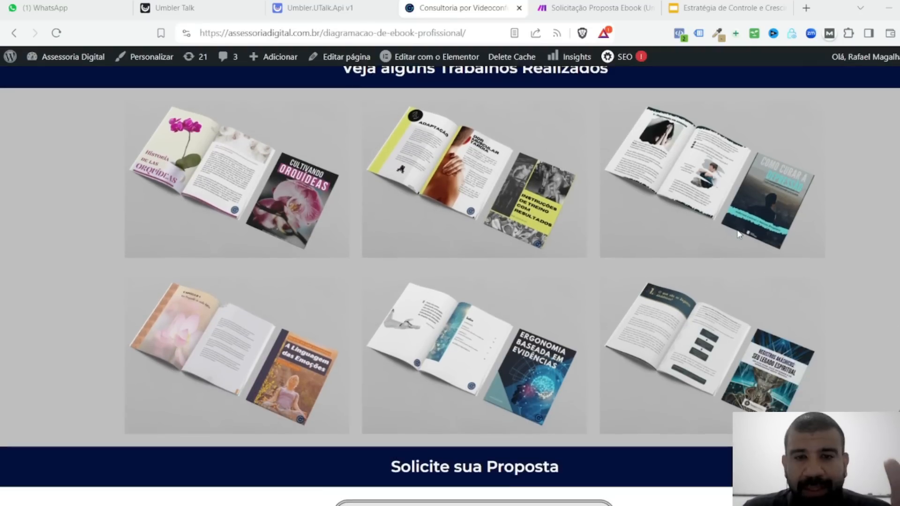
Examine the proposal request form's fields, switching the delivery preference to E-mail and back to WhatsApp
scroll(621, 281, down, 4)
scroll(622, 281, down, 3)
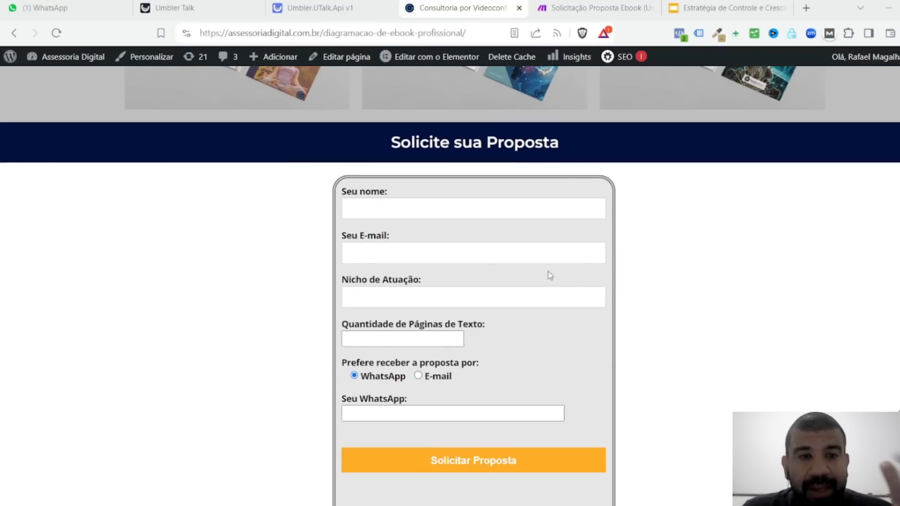
scroll(484, 254, down, 2)
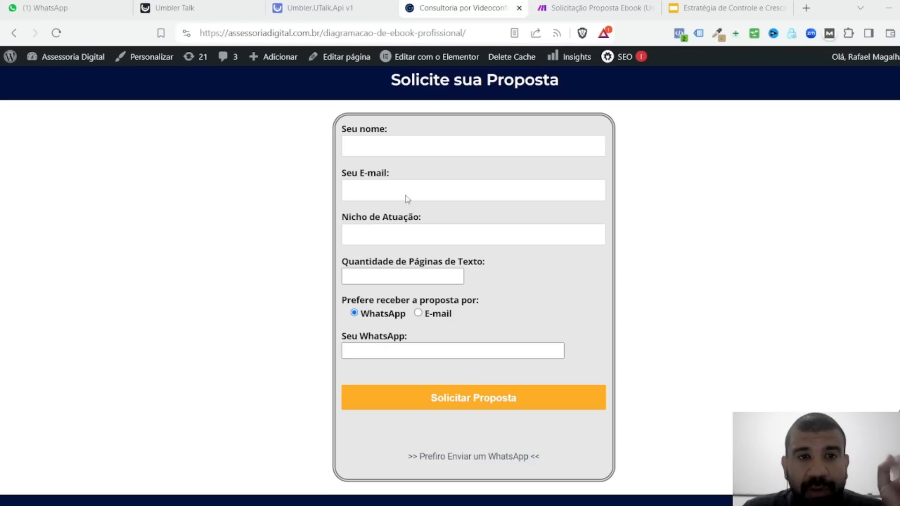
click(408, 146)
click(687, 370)
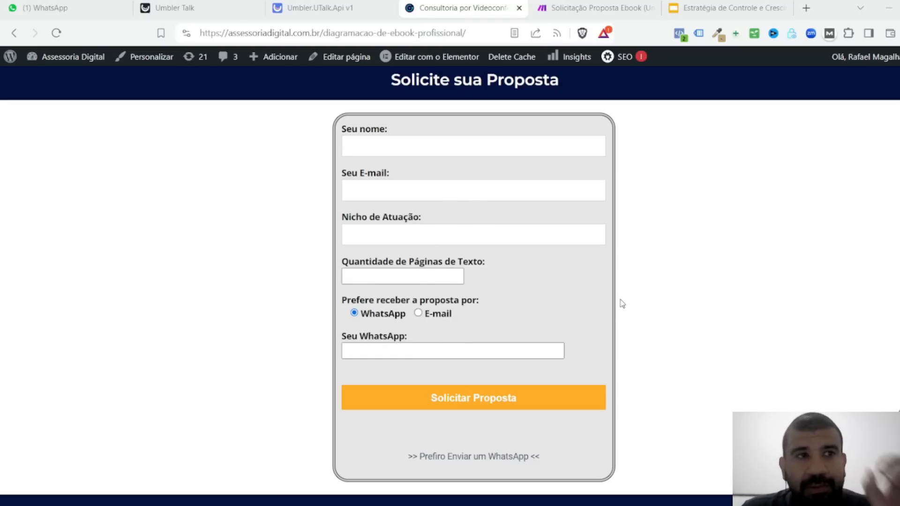
click(419, 314)
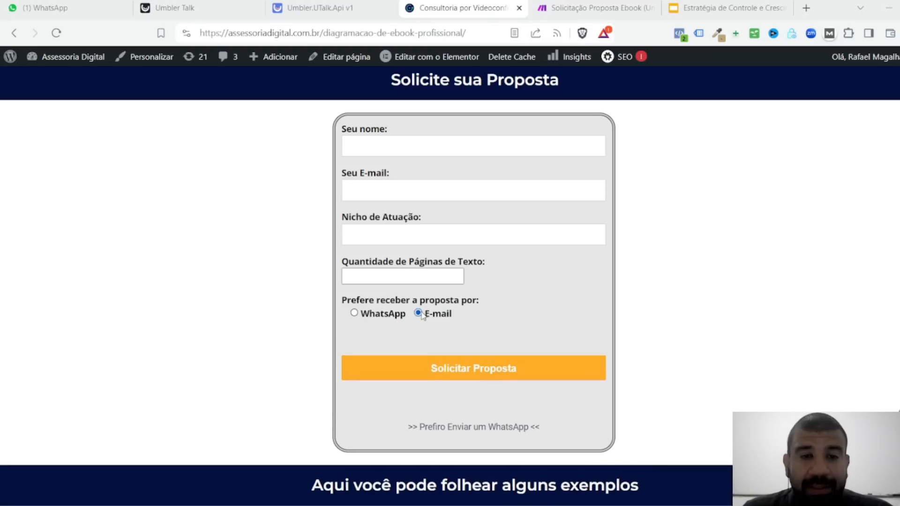
click(354, 313)
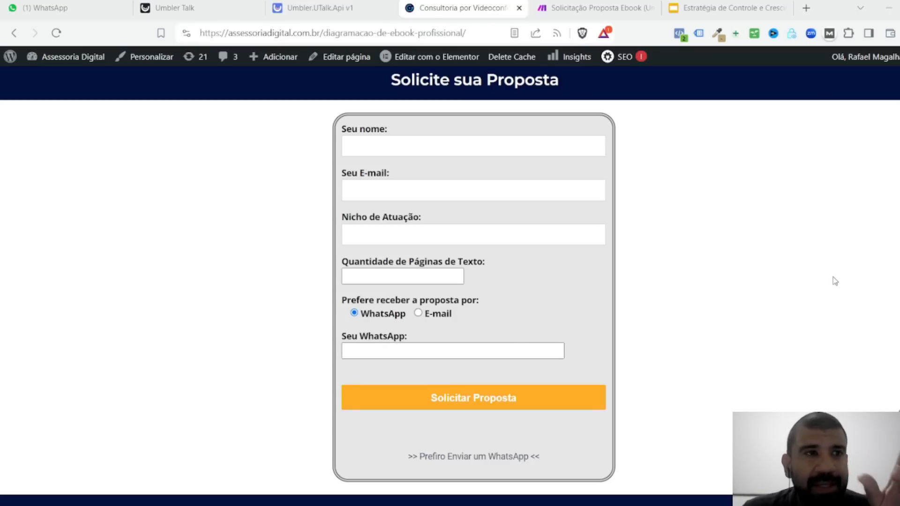
Look through the flipbook examples below the proposal form, then return to the form
scroll(766, 287, down, 5)
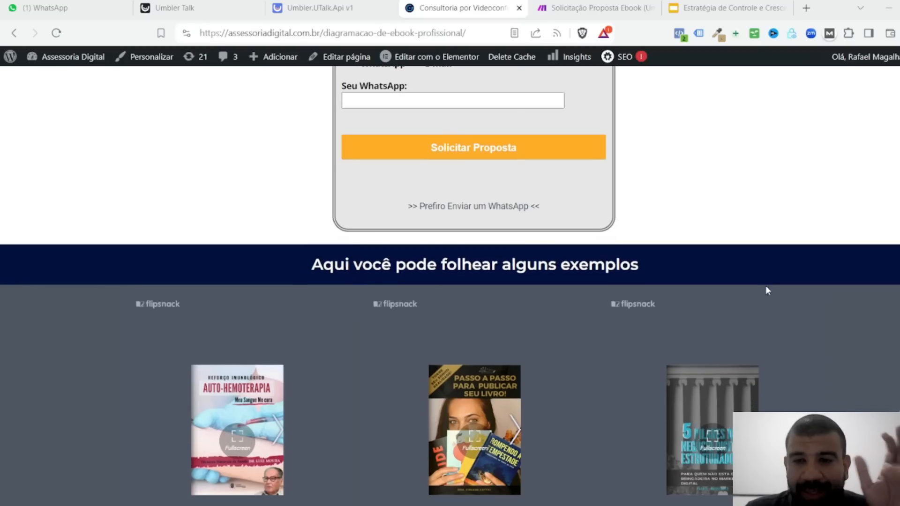
scroll(766, 285, up, 6)
scroll(764, 287, down, 8)
scroll(764, 291, down, 10)
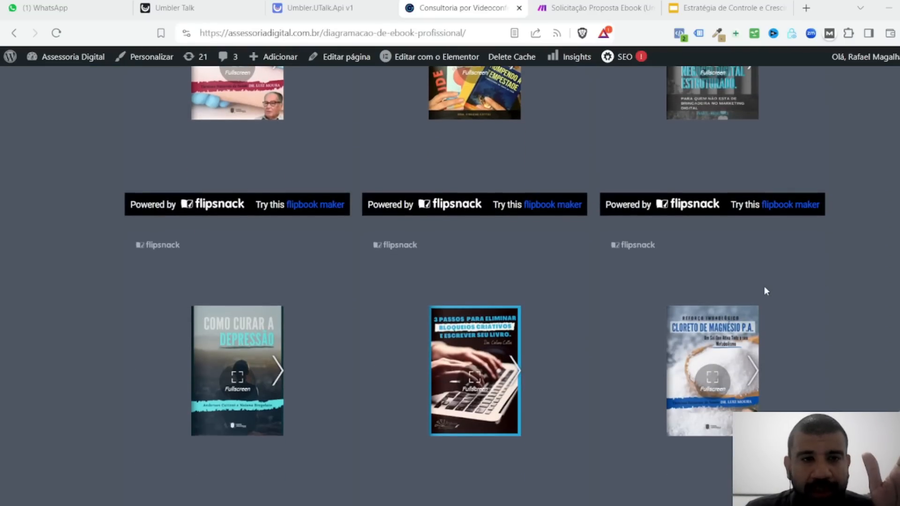
scroll(763, 291, up, 6)
scroll(764, 291, up, 8)
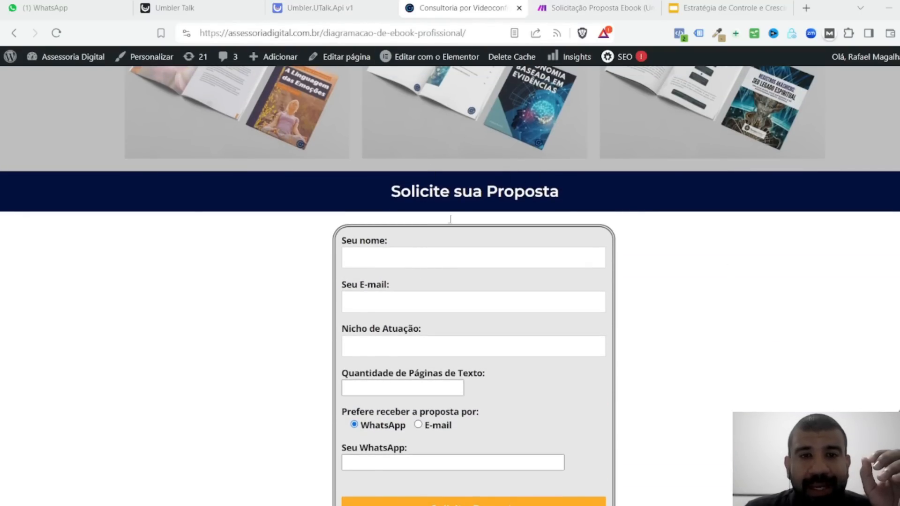
scroll(450, 219, down, 1)
Switch to the Make scenario "Solicitação Proposta Ebook" and inspect the settings of its Webhooks and Phone number modules
click(577, 11)
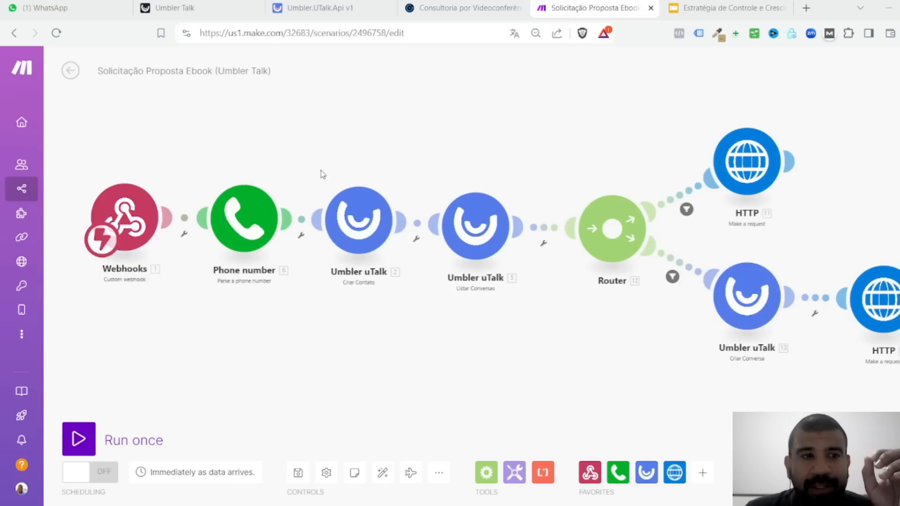
click(104, 218)
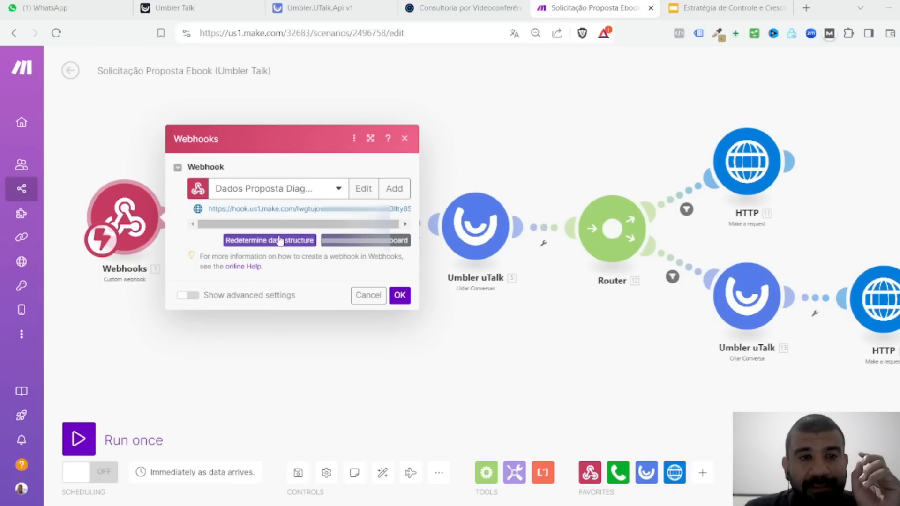
click(510, 141)
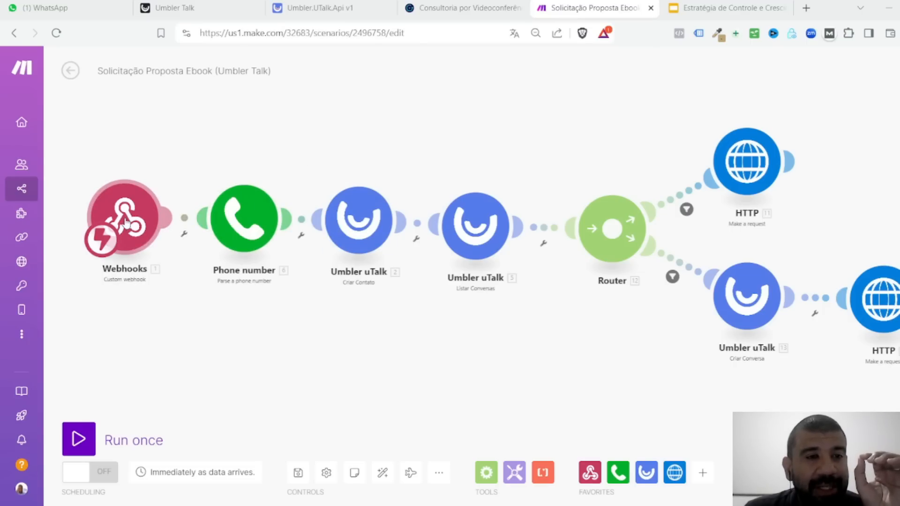
click(242, 225)
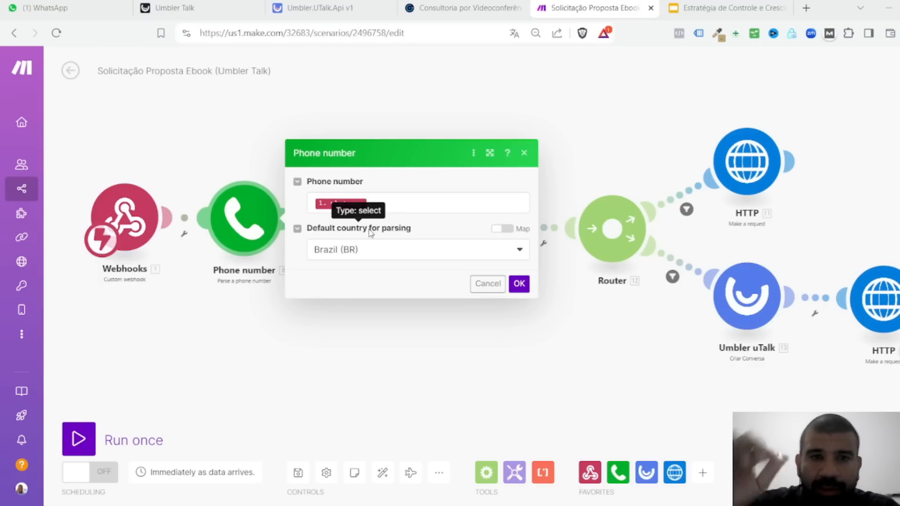
click(415, 112)
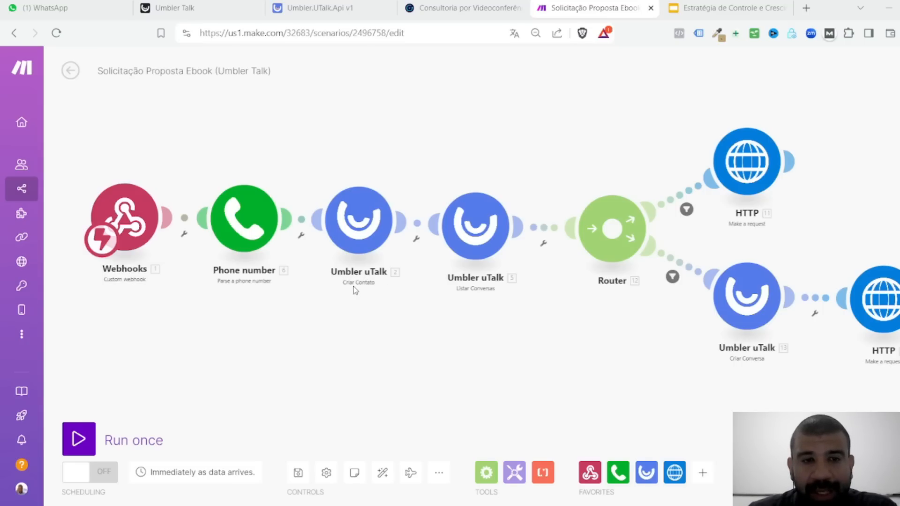
Review the field mappings of the Umbler uTalk Criar Contato module, including phone, email, name and origin
scroll(350, 288, up, 3)
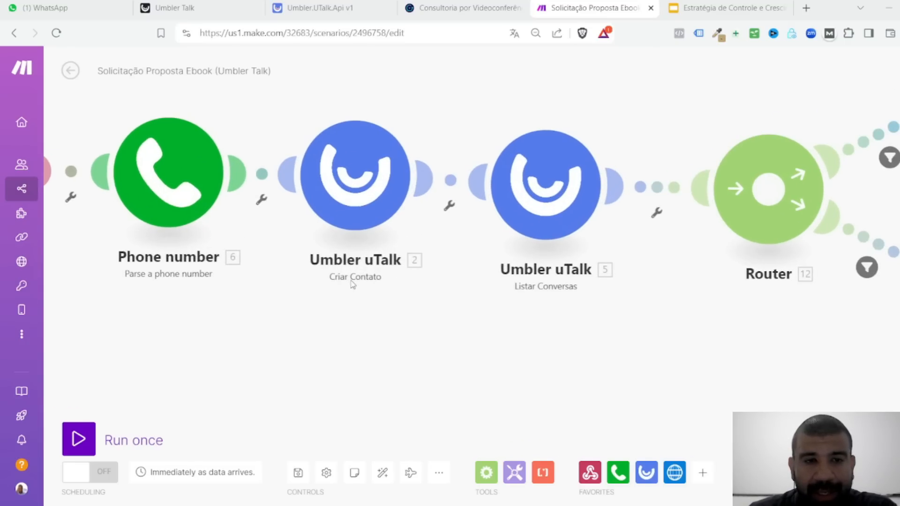
scroll(356, 283, down, 3)
click(357, 219)
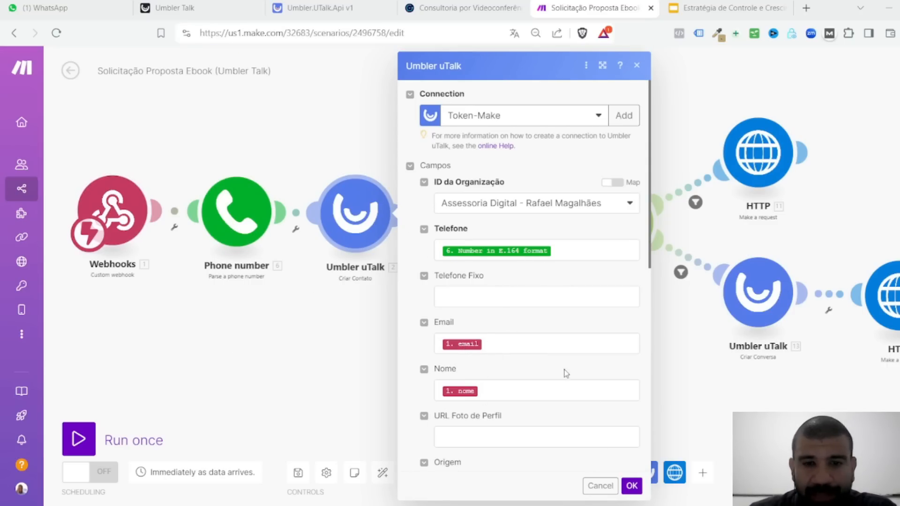
scroll(546, 365, down, 4)
scroll(546, 365, down, 5)
scroll(542, 351, up, 9)
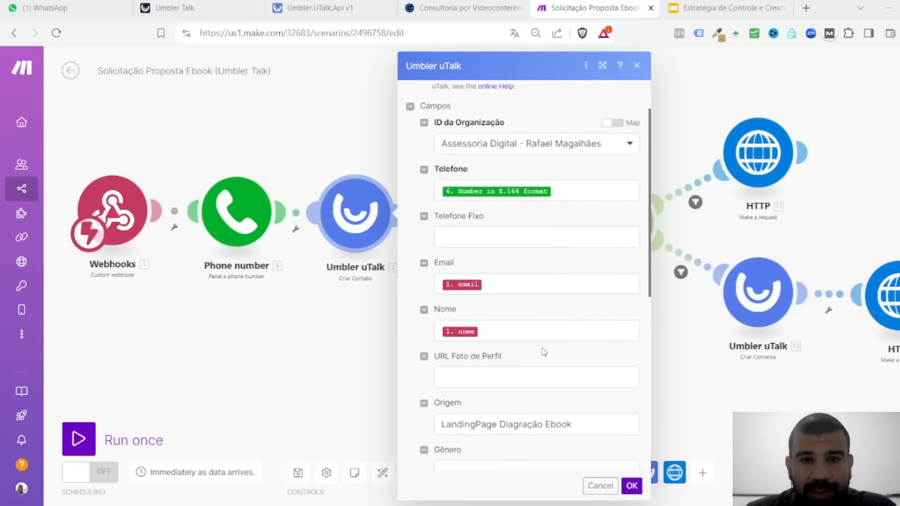
scroll(543, 352, down, 5)
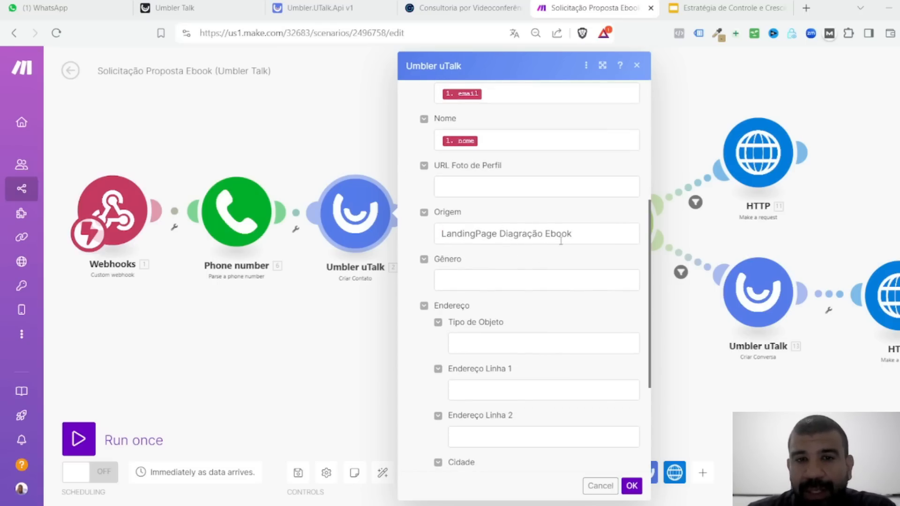
scroll(557, 261, up, 5)
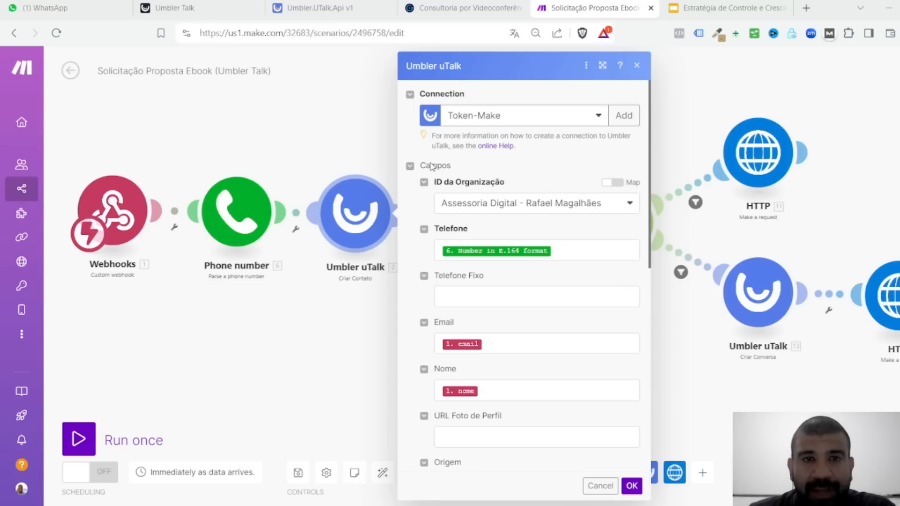
click(327, 128)
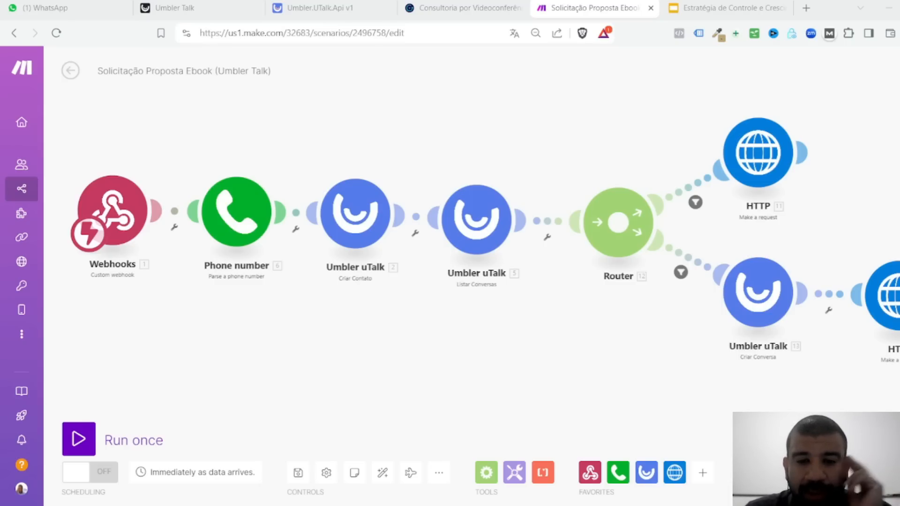
Review the Umbler uTalk Listar Conversas module's limit, rules, chat type and phone filter settings
click(483, 208)
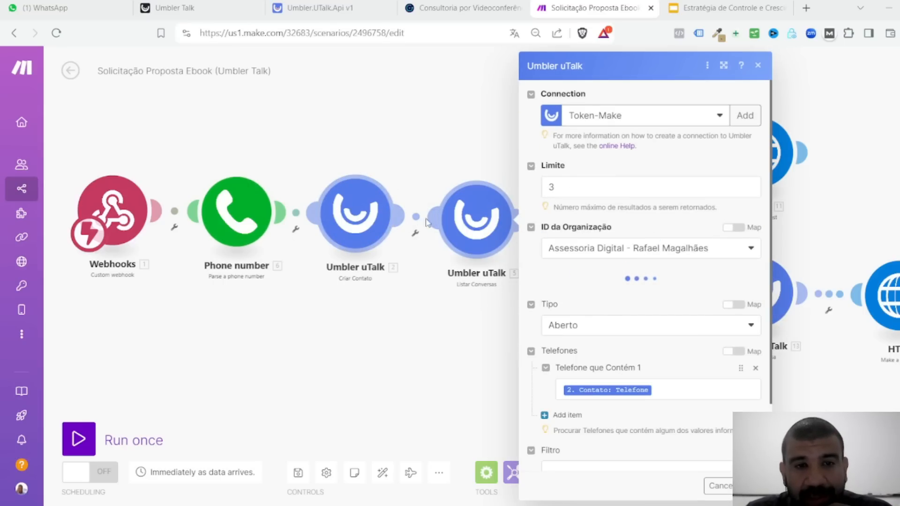
scroll(651, 258, down, 1)
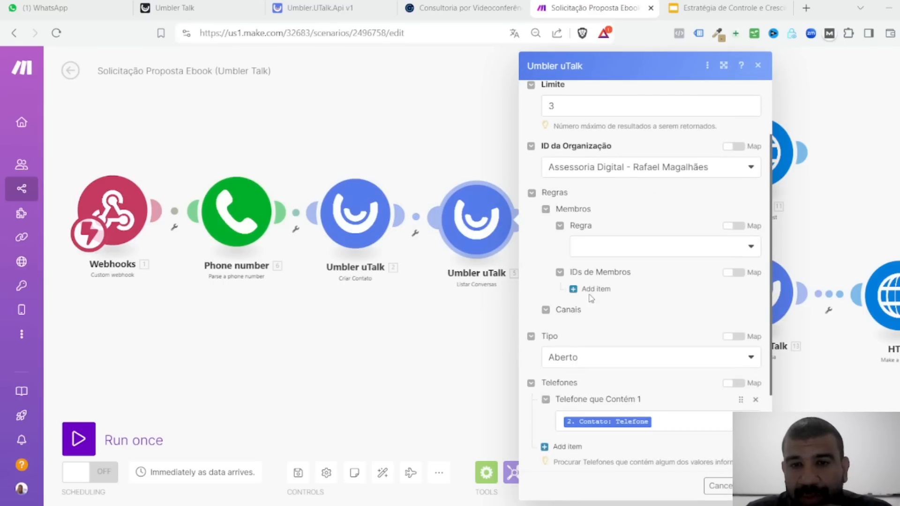
scroll(671, 371, up, 1)
scroll(669, 356, down, 15)
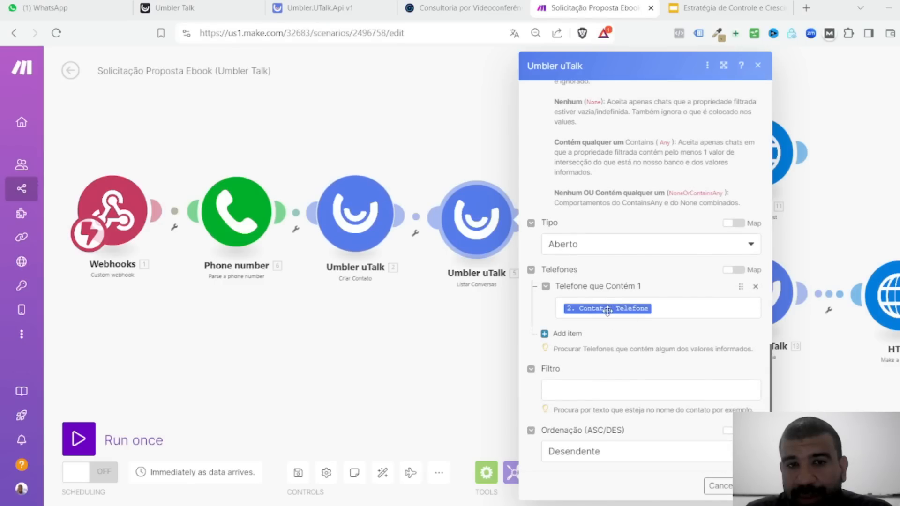
mouse_move(631, 308)
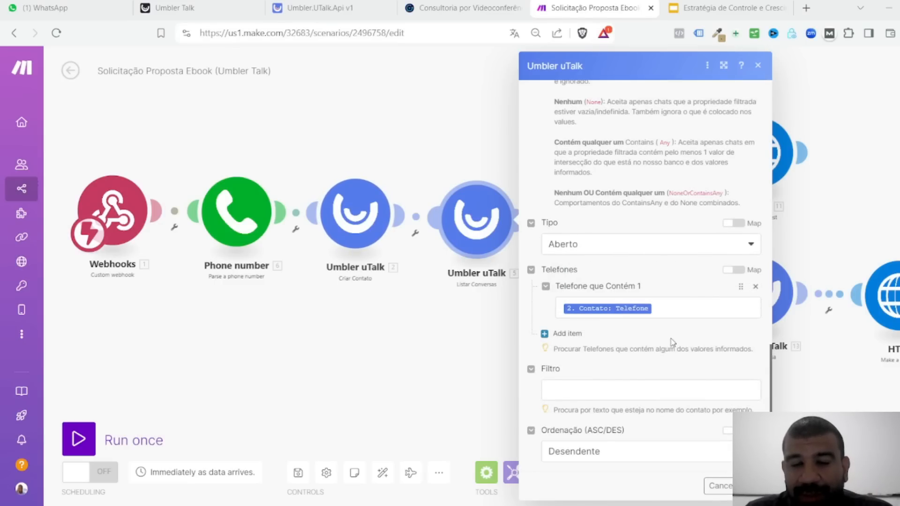
scroll(669, 348, up, 1)
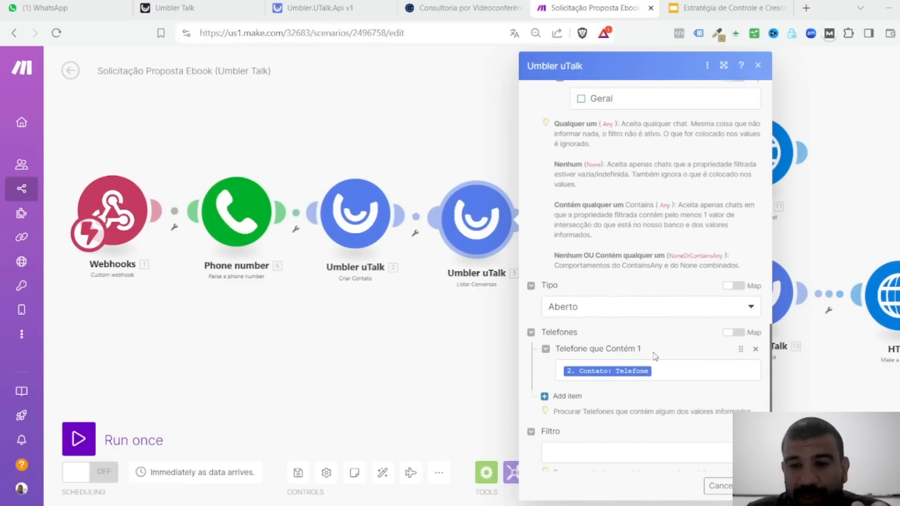
click(362, 315)
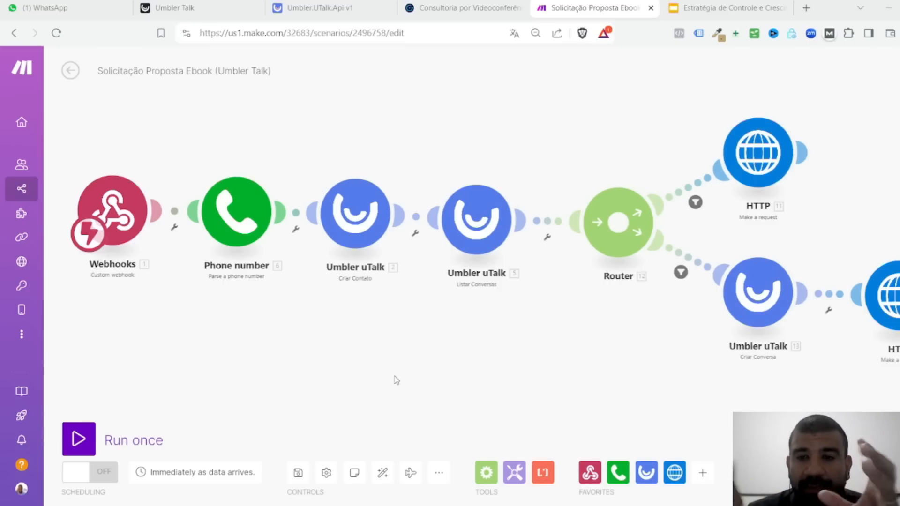
Inspect the filter condition on the Router's route to HTTP module 11 and that module's request settings
drag(642, 160, 518, 150)
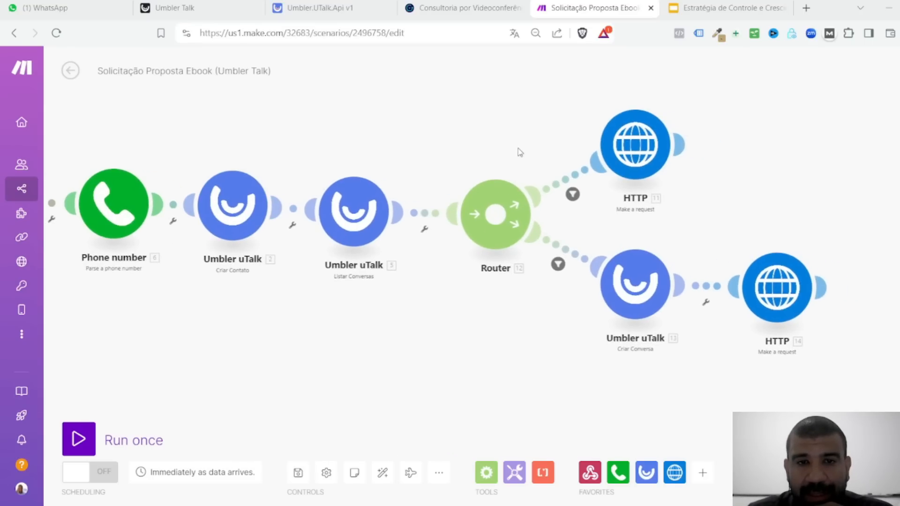
click(572, 194)
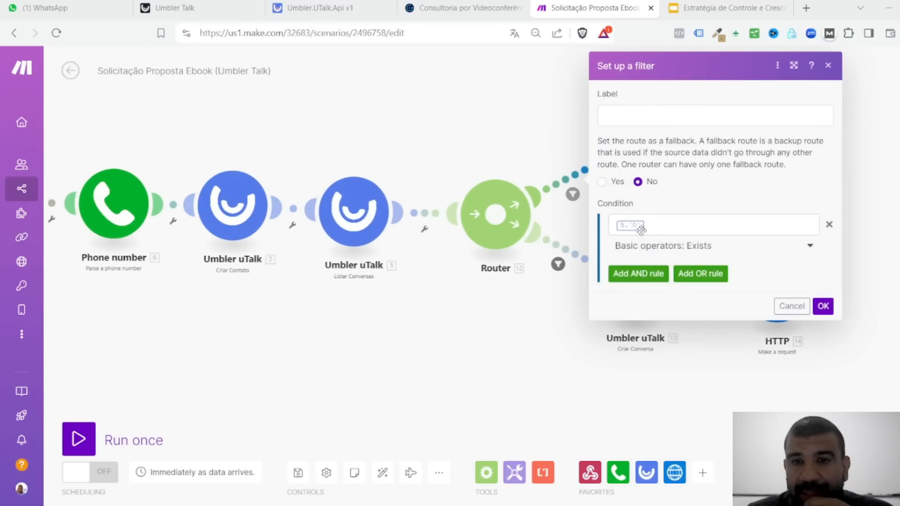
key(Escape)
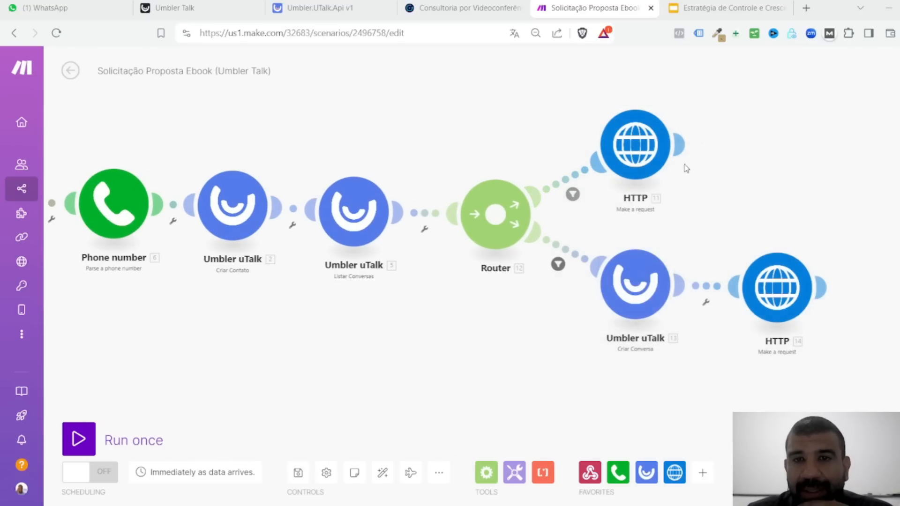
click(637, 157)
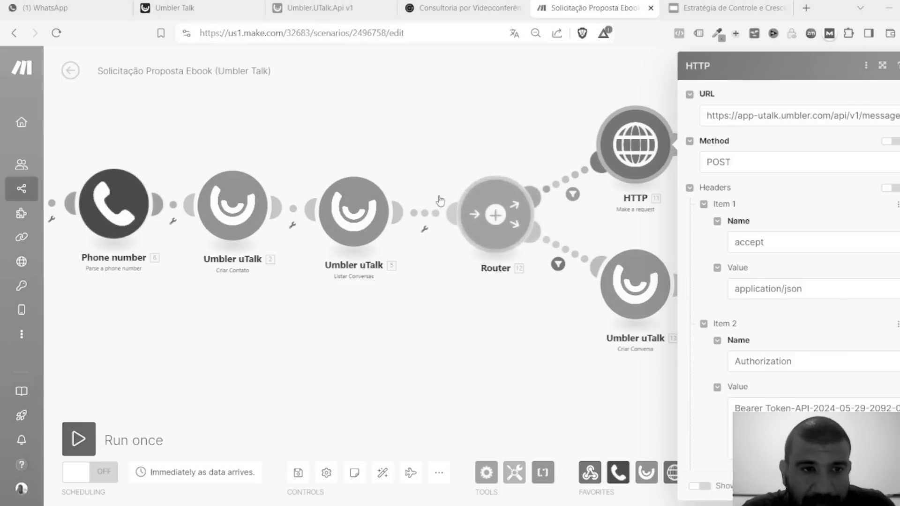
click(245, 215)
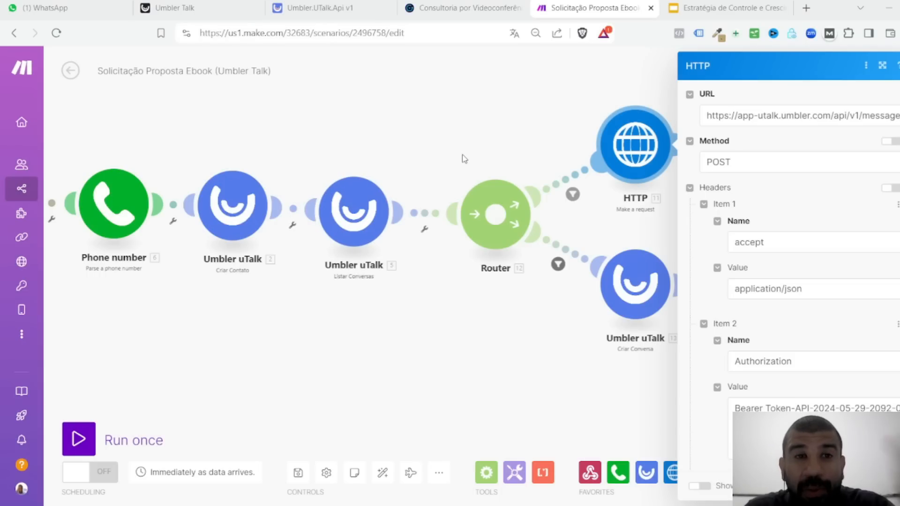
Switch to the Umbler.UTalk.Api documentation and browse its Bots, BulkSendSession, Channels and Chats endpoints
click(336, 9)
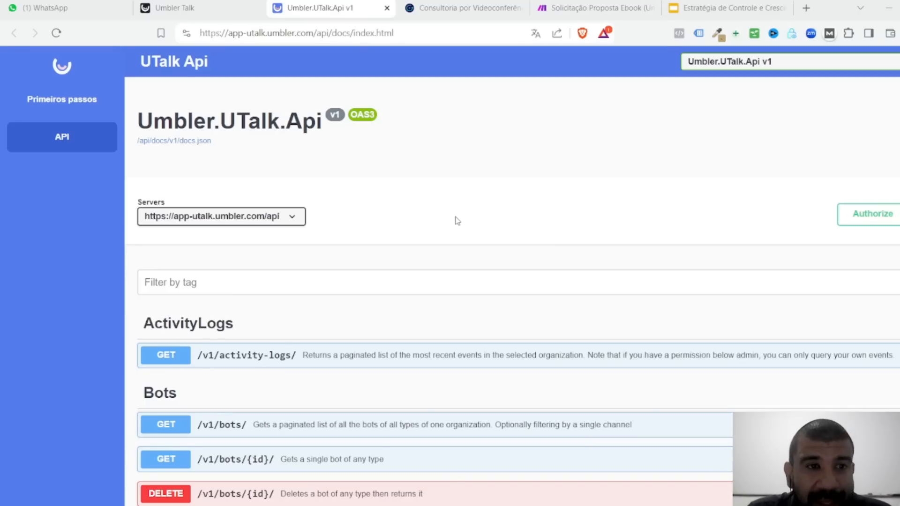
scroll(482, 238, down, 7)
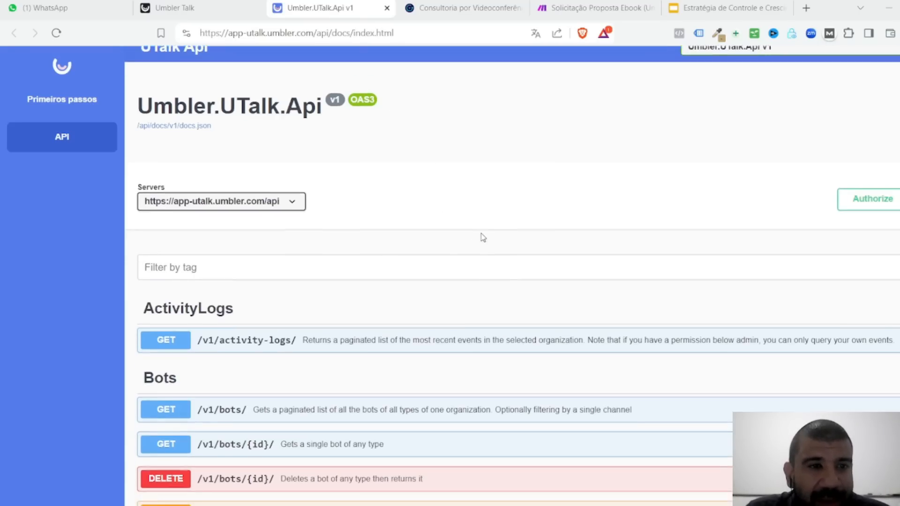
scroll(375, 198, up, 3)
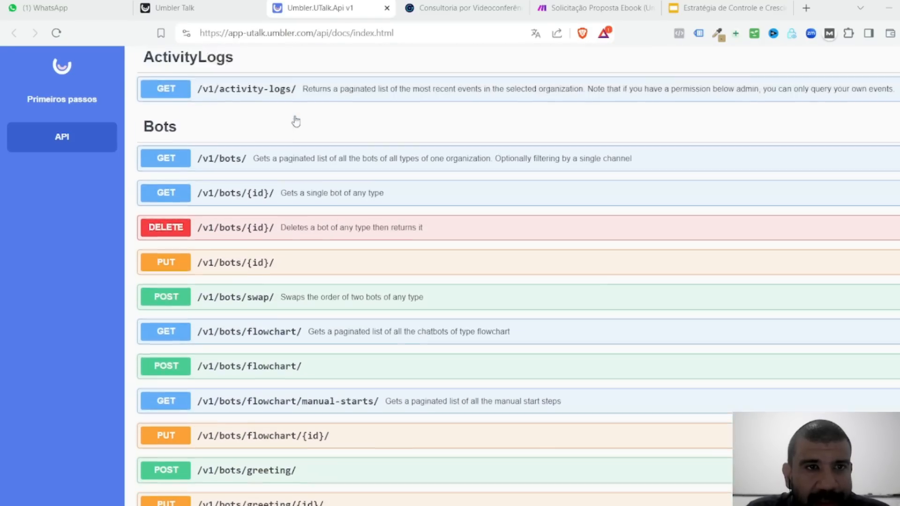
scroll(287, 207, down, 3)
scroll(280, 219, down, 11)
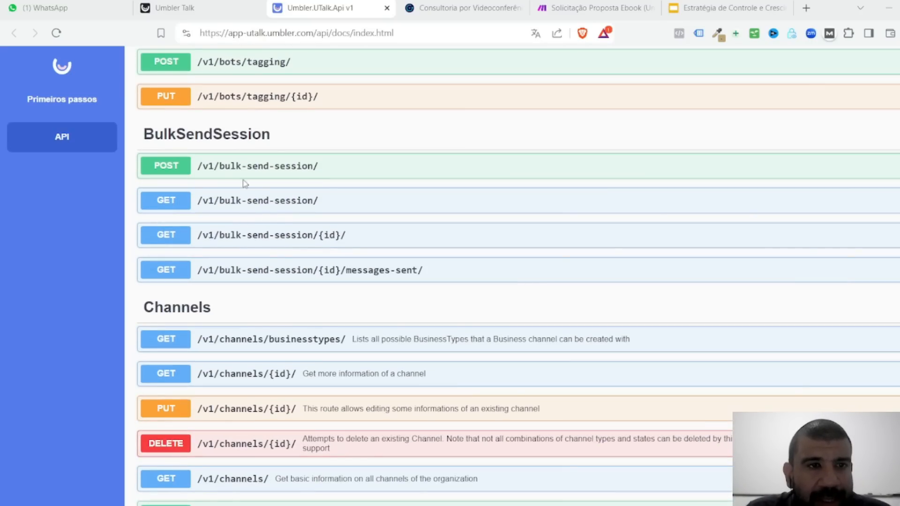
scroll(283, 216, down, 4)
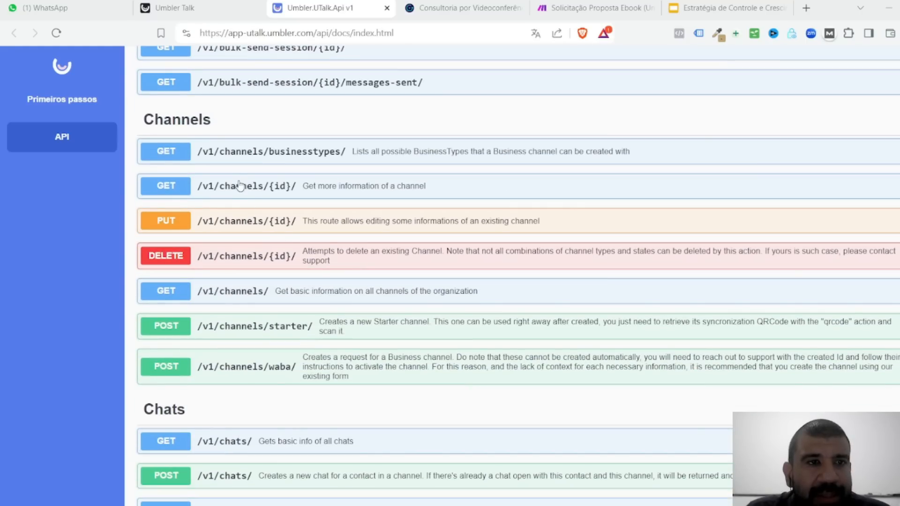
scroll(370, 239, down, 3)
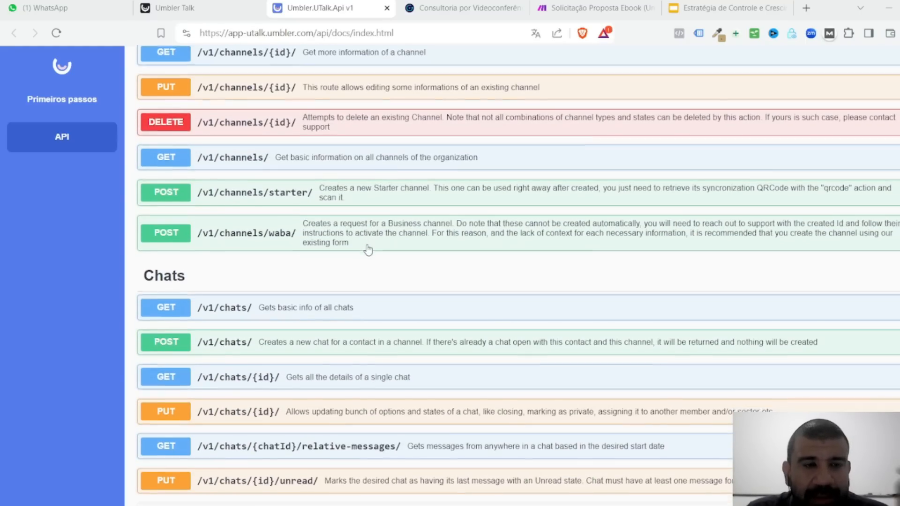
scroll(367, 249, up, 1)
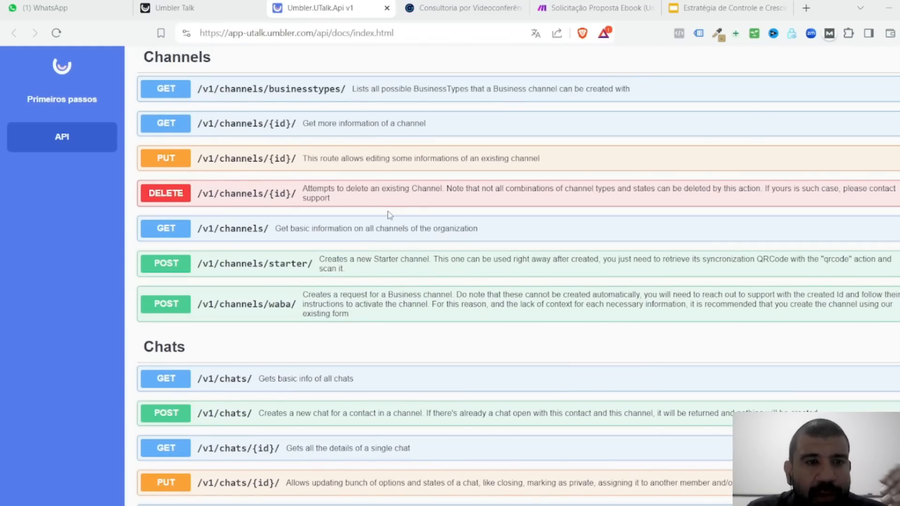
scroll(389, 215, down, 6)
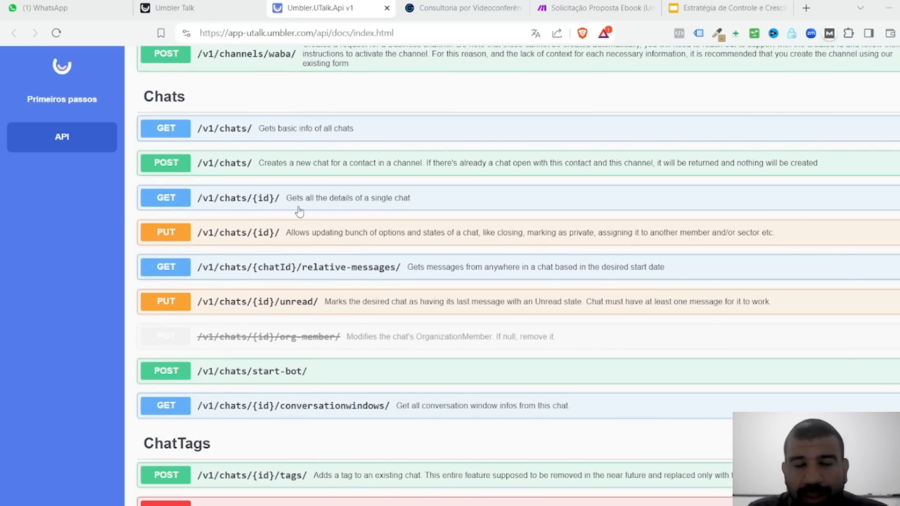
Look through the ChatTags, ContactRatings, Contacts and ContactTags endpoints in the API documentation
scroll(310, 214, down, 7)
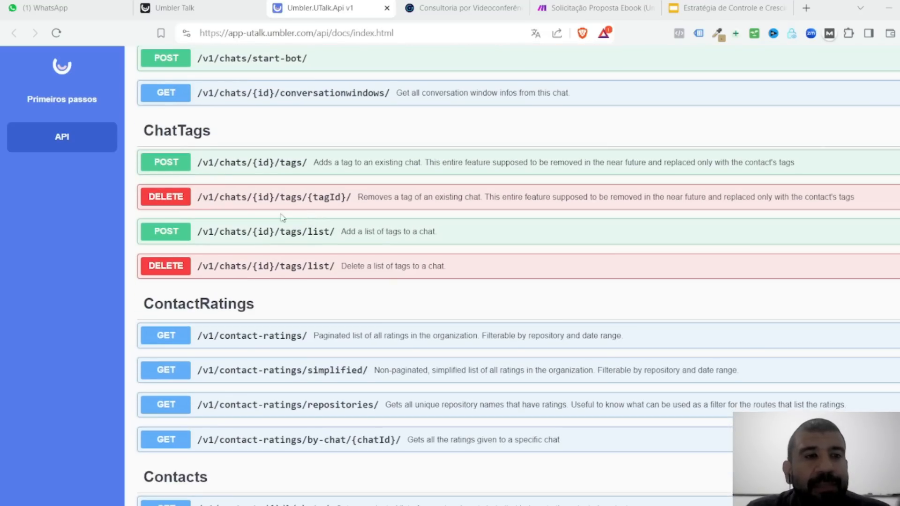
scroll(232, 193, down, 3)
scroll(232, 133, up, 3)
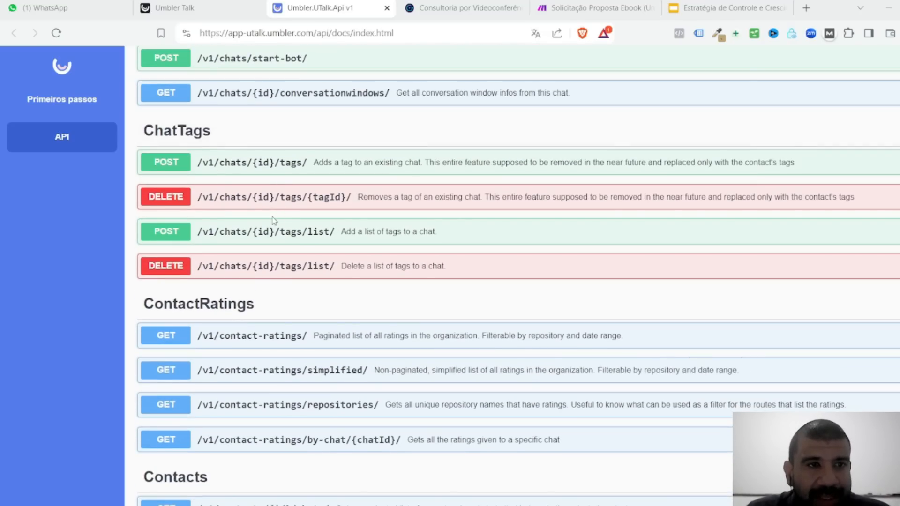
scroll(313, 224, down, 7)
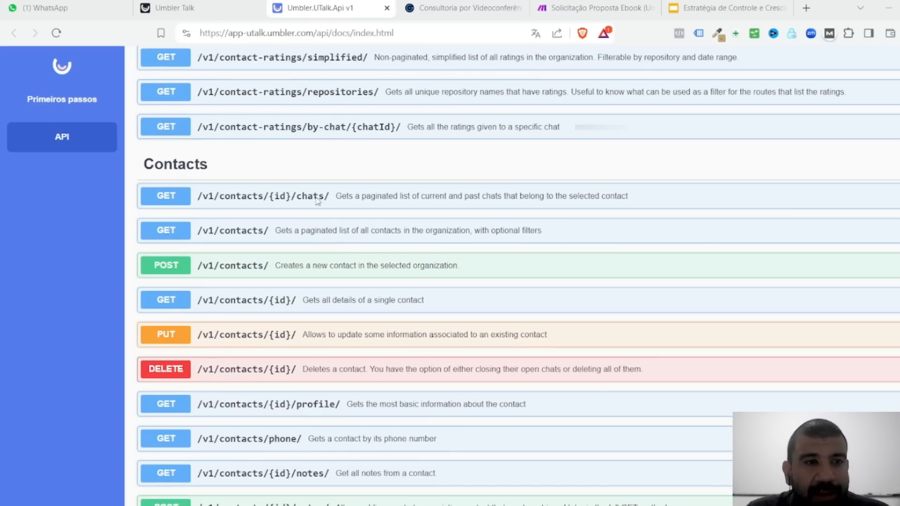
scroll(257, 184, down, 1)
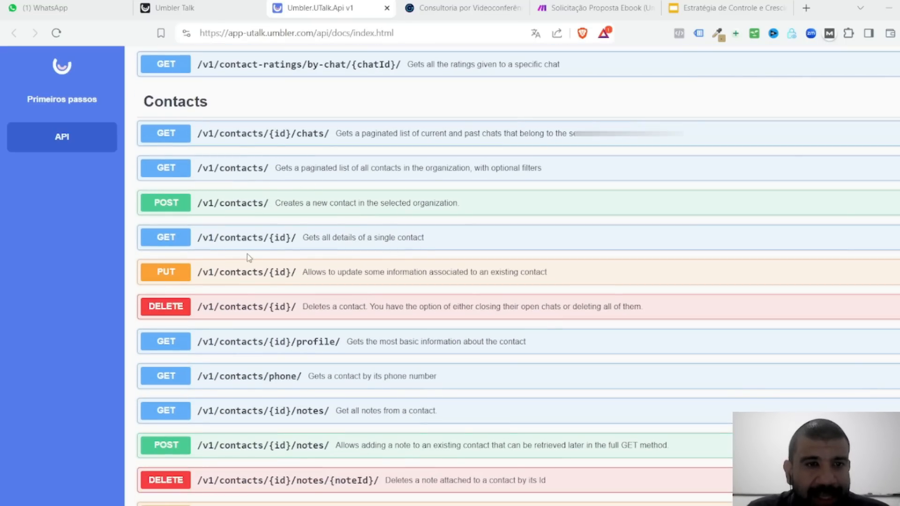
scroll(246, 254, down, 2)
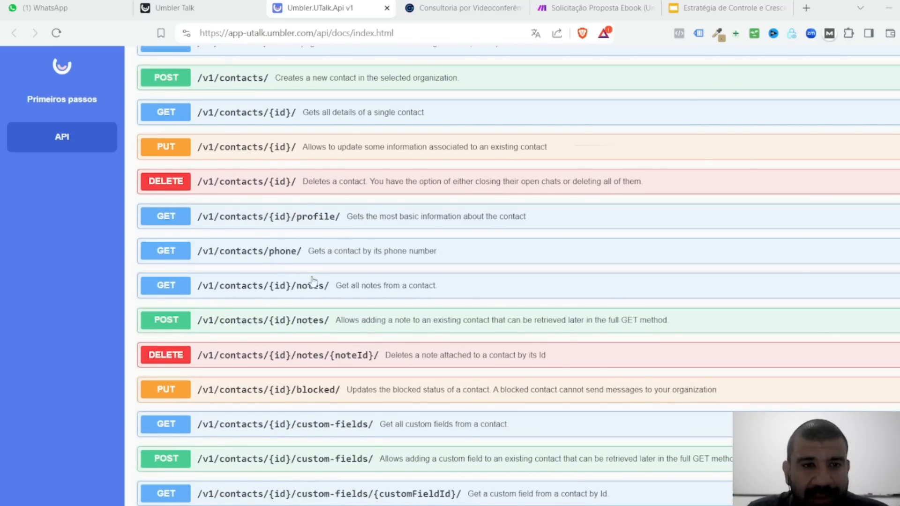
scroll(312, 280, down, 2)
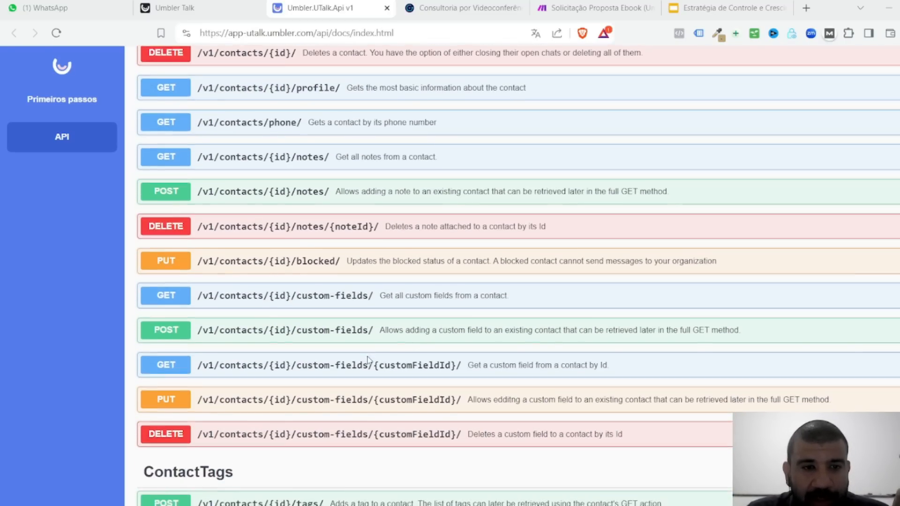
scroll(368, 360, down, 2)
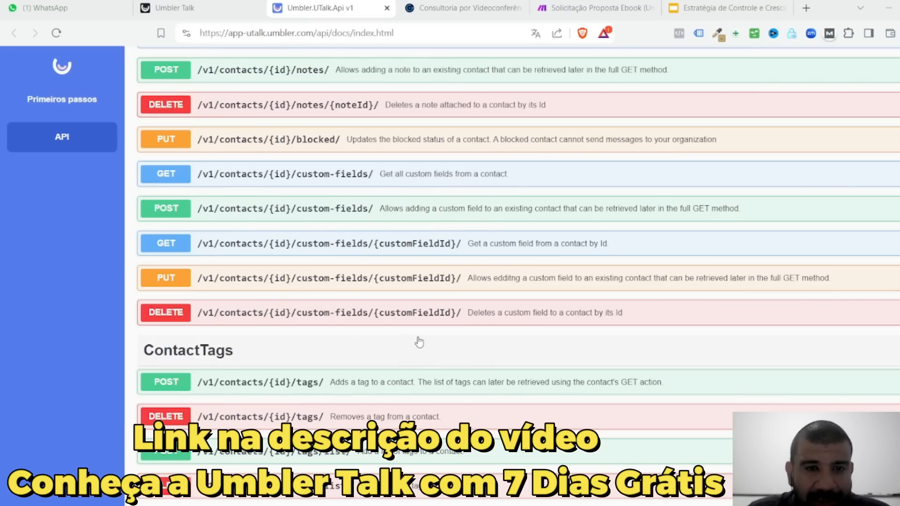
scroll(389, 312, down, 4)
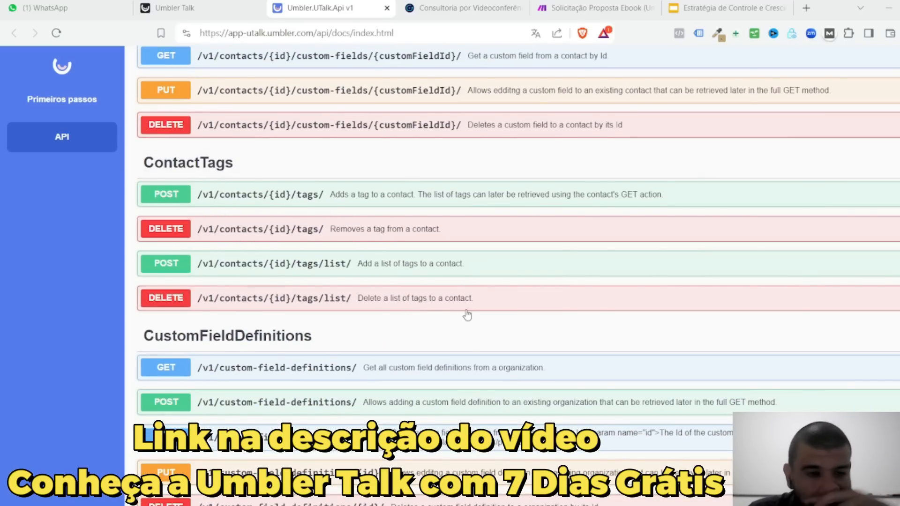
Browse the remaining API endpoints from CustomFieldDefinitions, Members and Messages through Organizations and Sectors to Webhooks, and return to the Chats section
scroll(449, 316, down, 7)
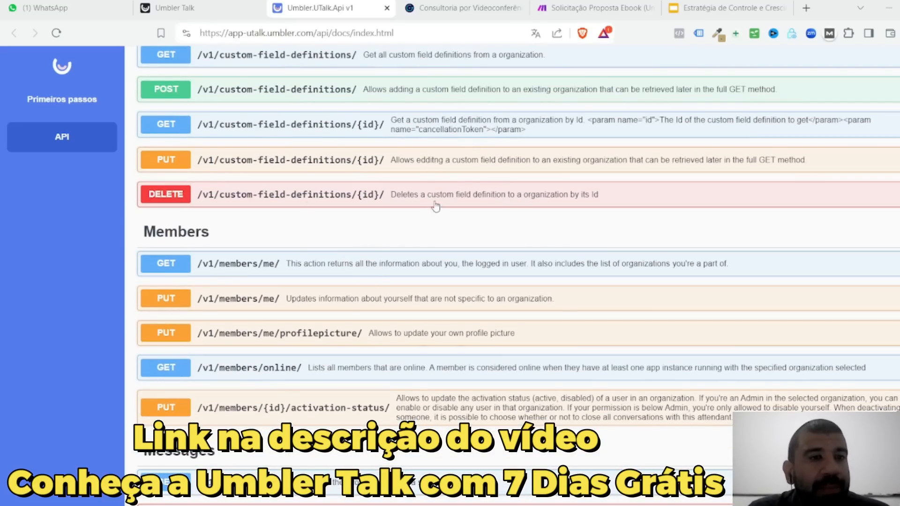
scroll(393, 199, down, 3)
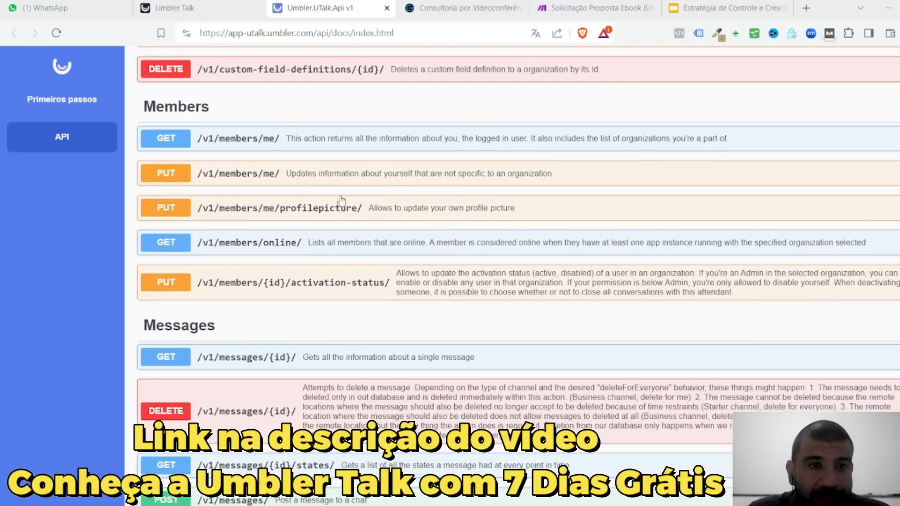
scroll(325, 226, down, 4)
scroll(328, 227, down, 5)
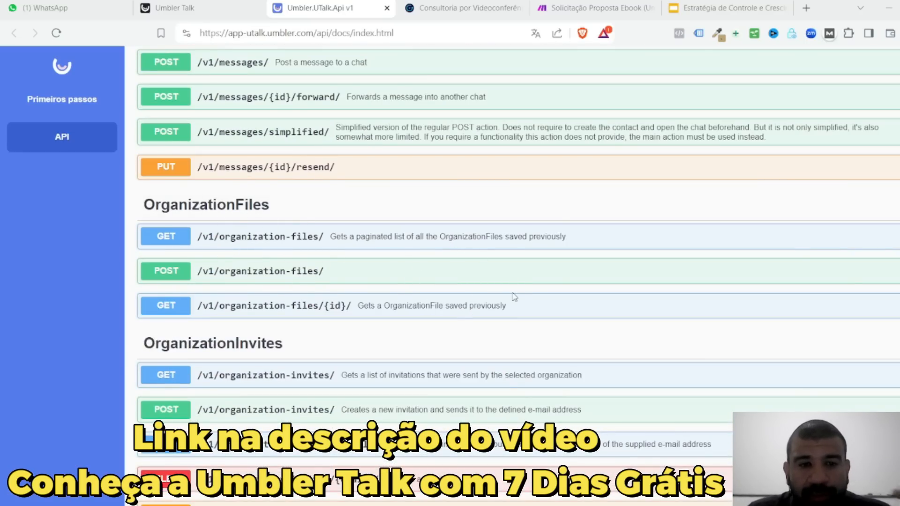
scroll(513, 295, down, 8)
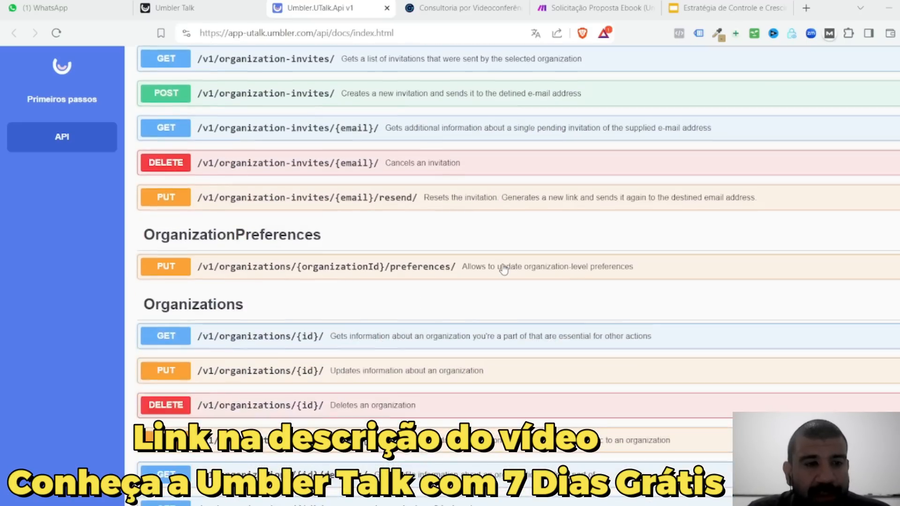
scroll(302, 226, down, 15)
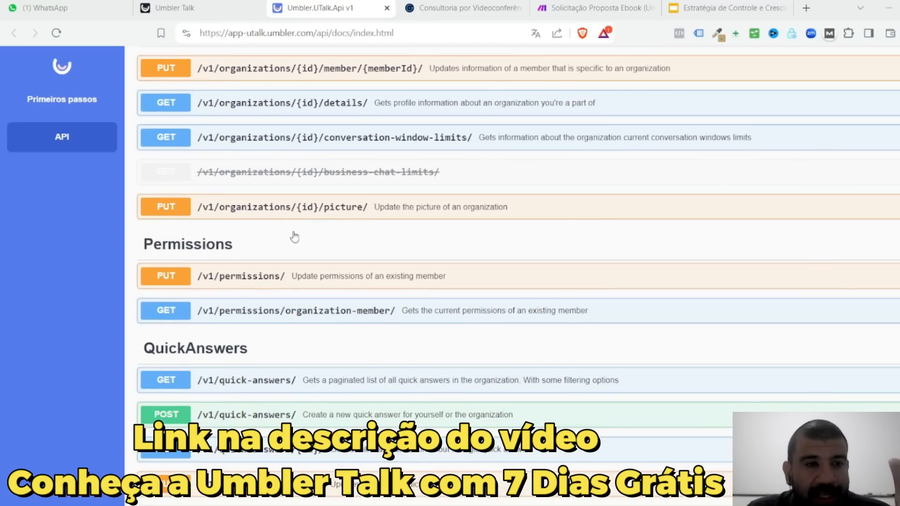
scroll(291, 243, down, 16)
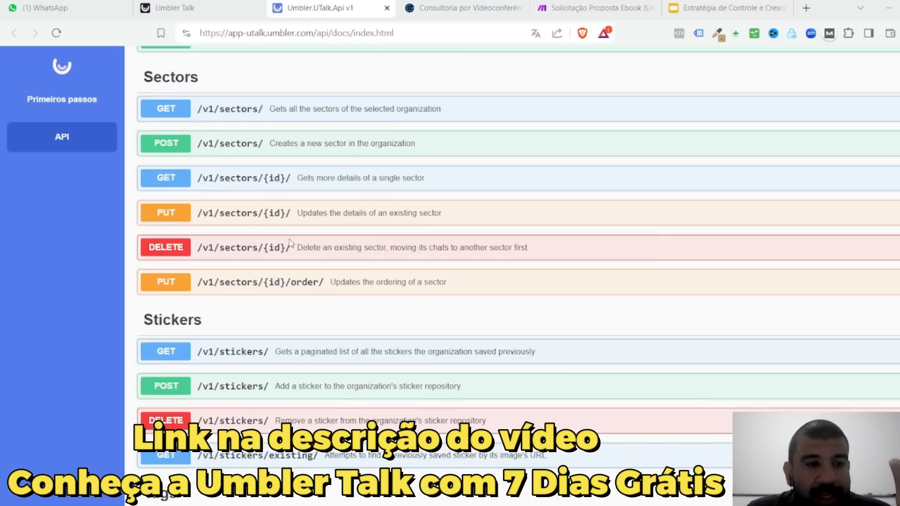
scroll(290, 243, down, 14)
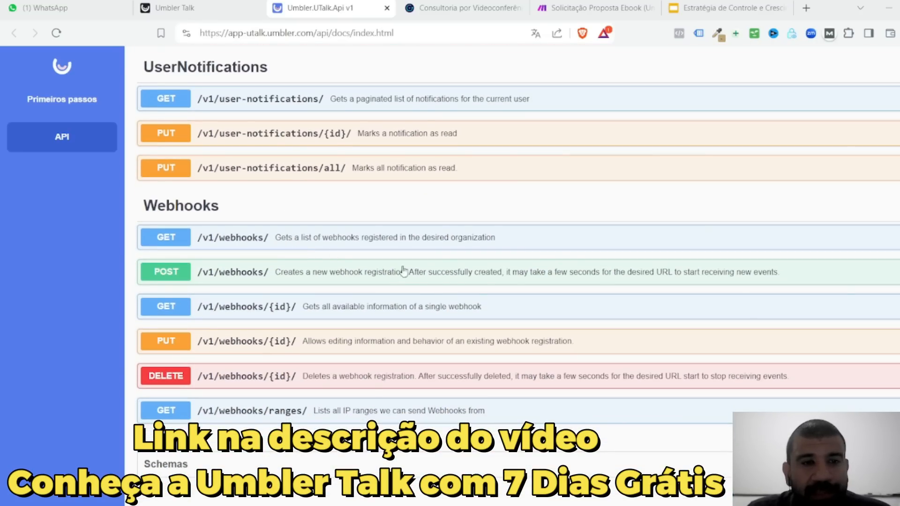
scroll(312, 199, up, 3)
scroll(424, 127, up, 20)
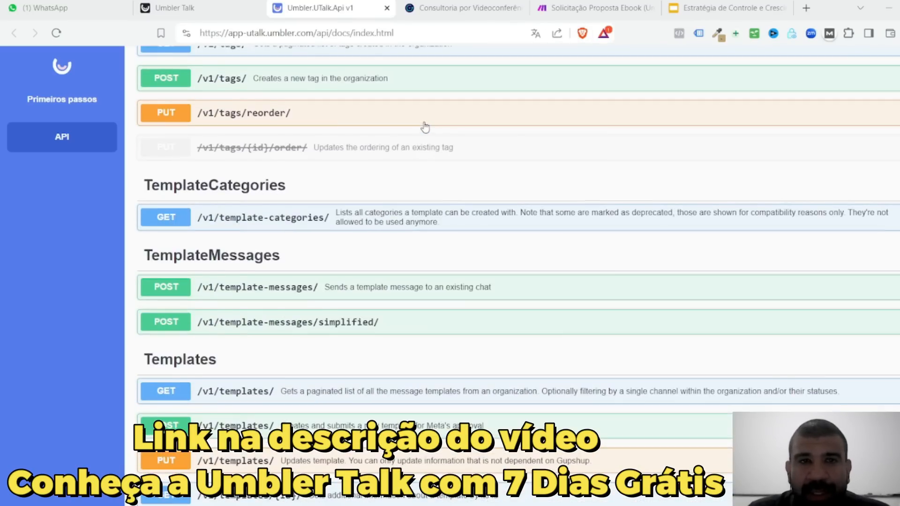
scroll(424, 128, up, 20)
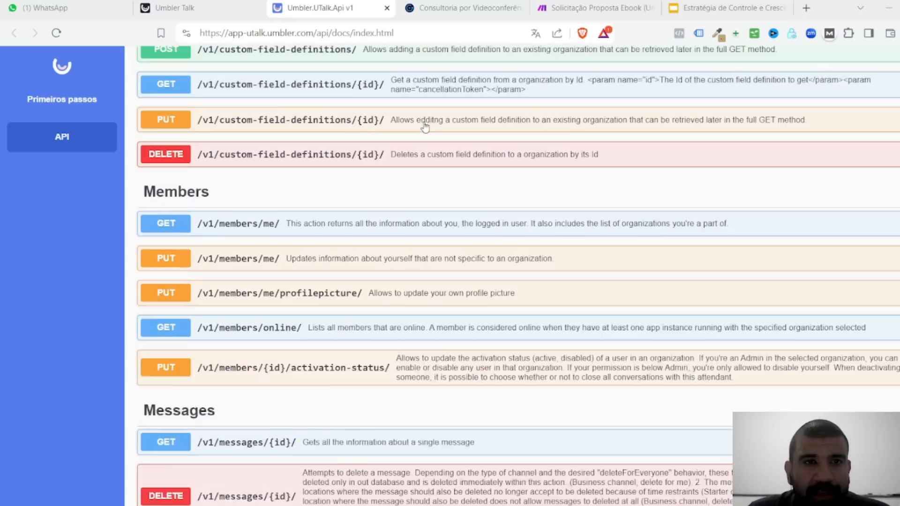
scroll(425, 126, up, 15)
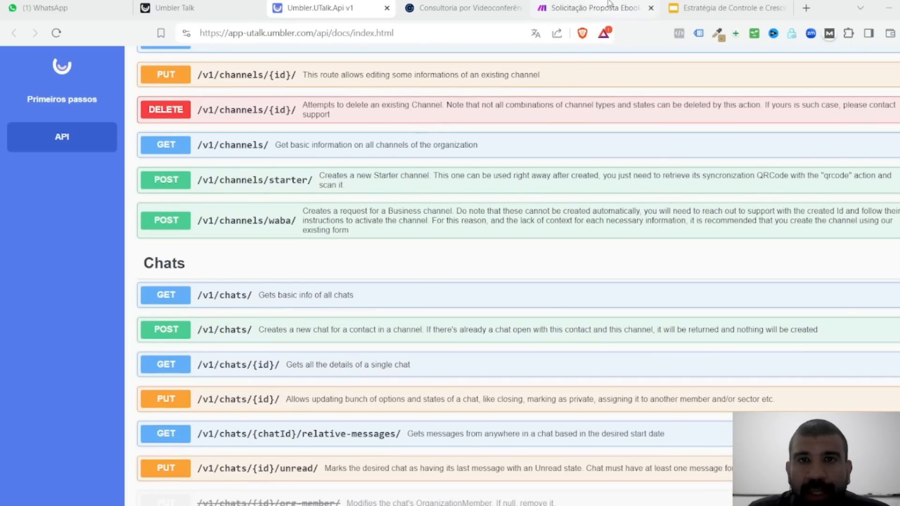
Return to the Make scenario and review HTTP module 11's URL, headers, body type and JSON request content, leaving its settings closed
click(590, 8)
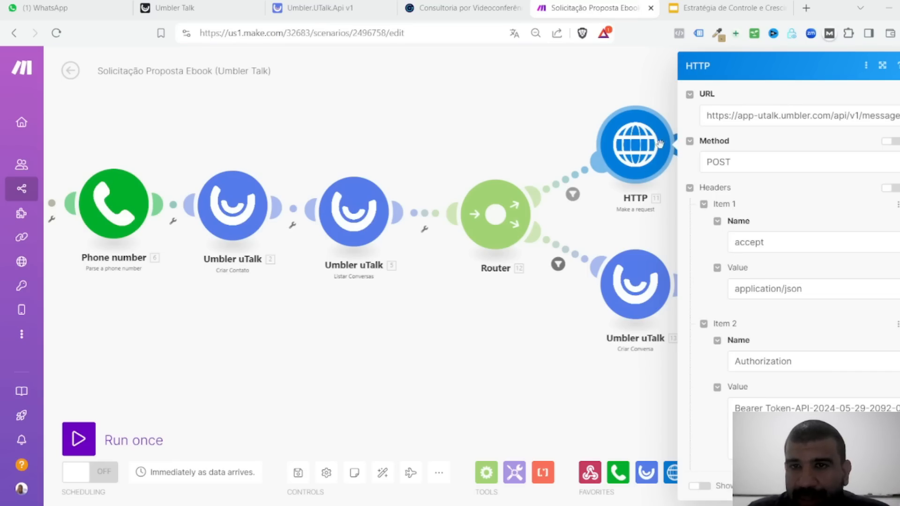
click(635, 145)
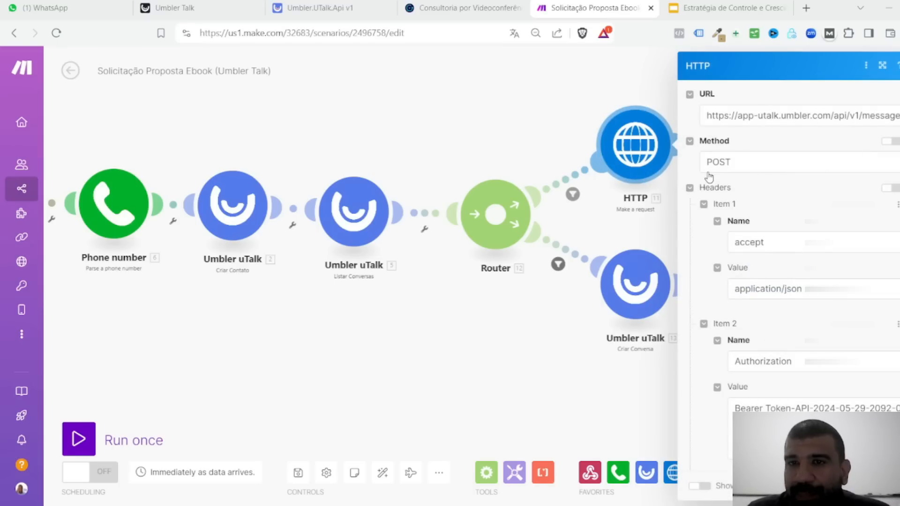
scroll(782, 284, down, 4)
scroll(782, 284, down, 5)
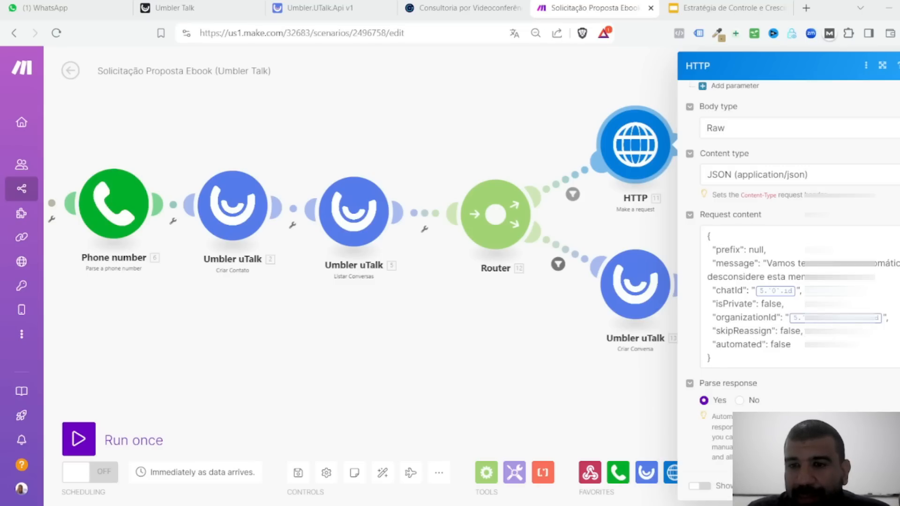
scroll(802, 332, up, 10)
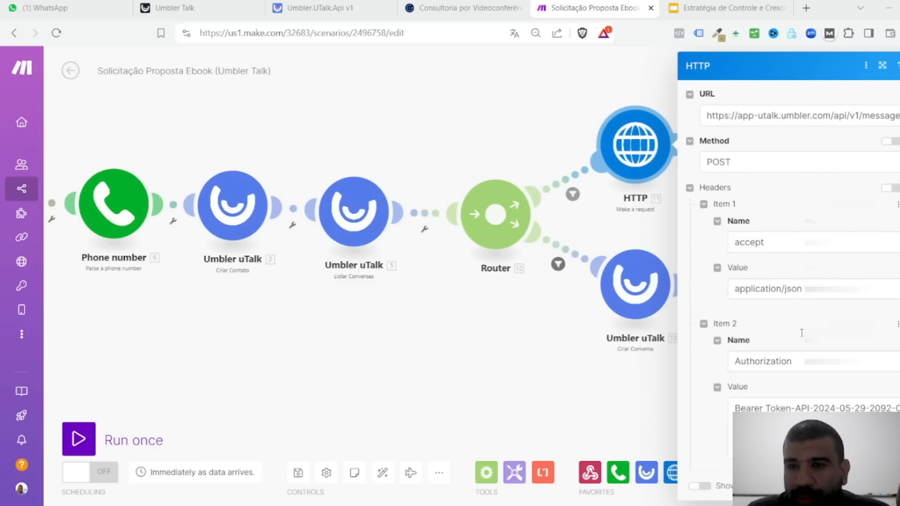
click(533, 369)
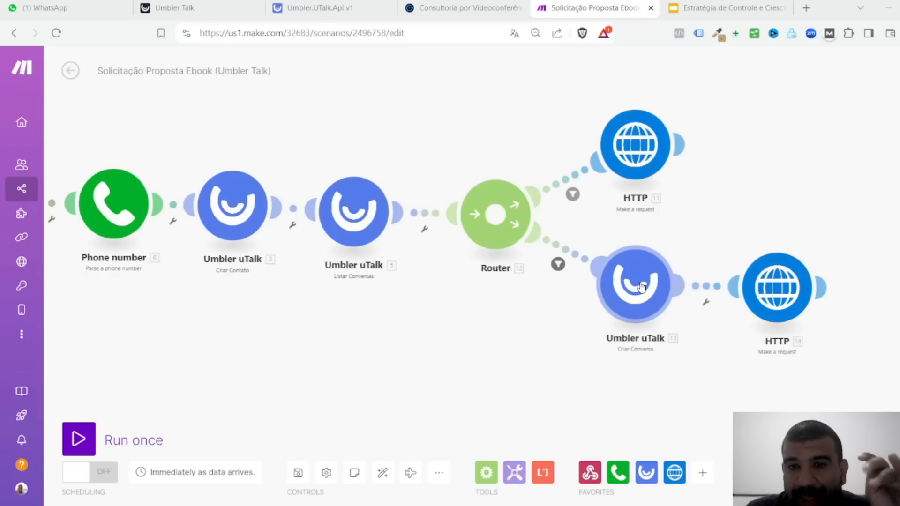
Inspect the request settings and JSON message content of HTTP module 14, which follows the Umbler uTalk Criar Conversa module
scroll(639, 355, up, 3)
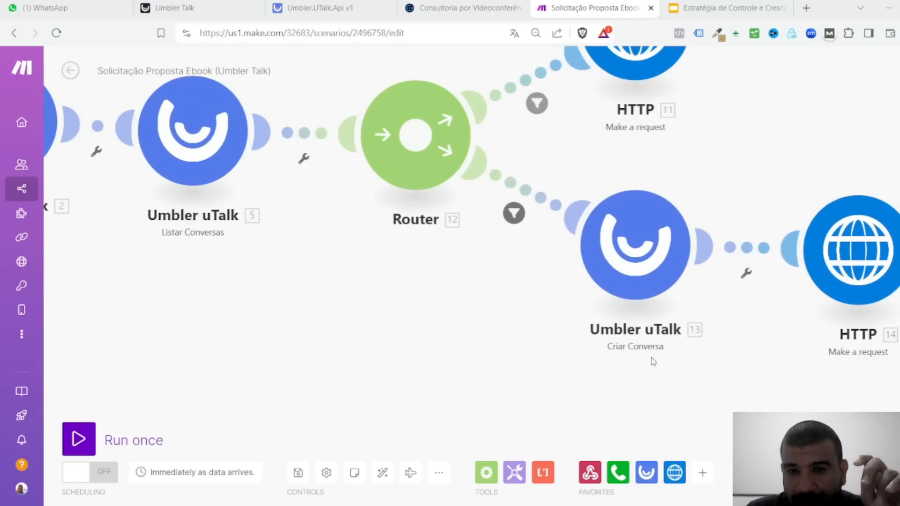
scroll(642, 357, down, 4)
scroll(578, 197, up, 2)
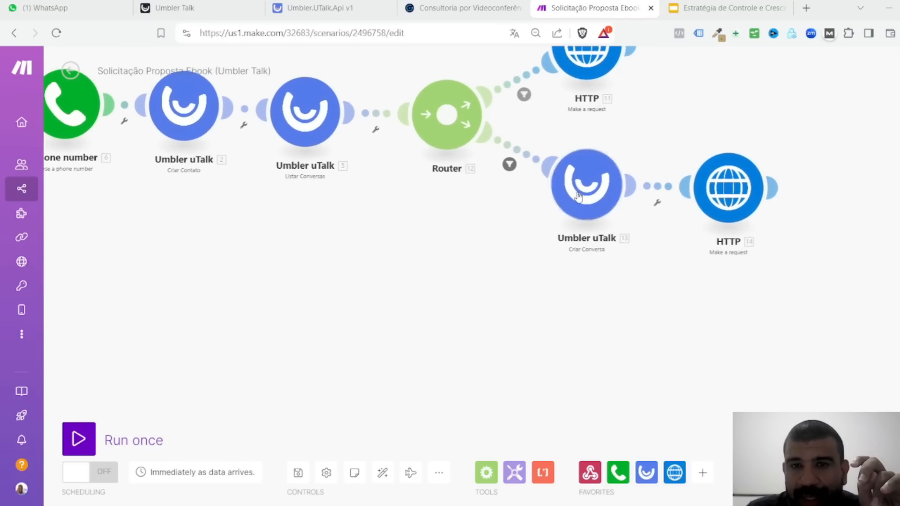
click(722, 196)
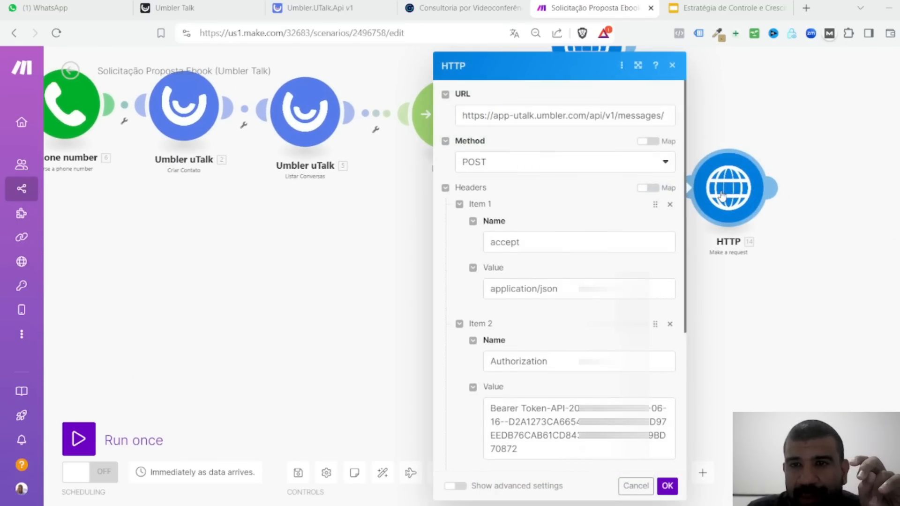
scroll(632, 241, down, 10)
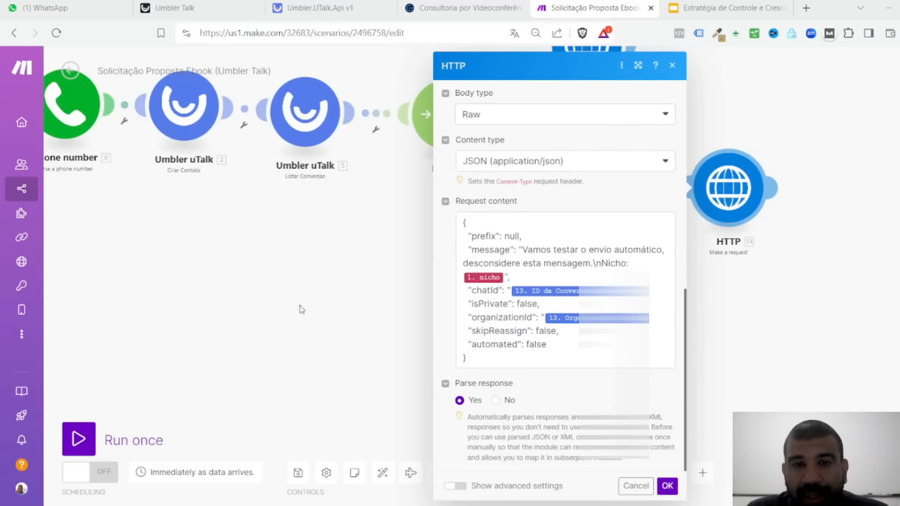
Examine the message text and mapped nicho value in HTTP module 14's request content, leaving its settings closed
drag(523, 252, 627, 264)
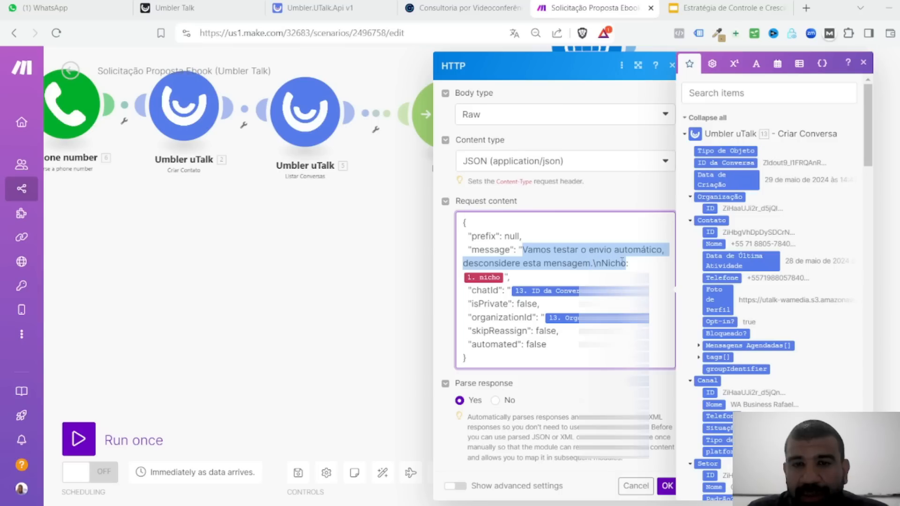
click(618, 271)
click(337, 258)
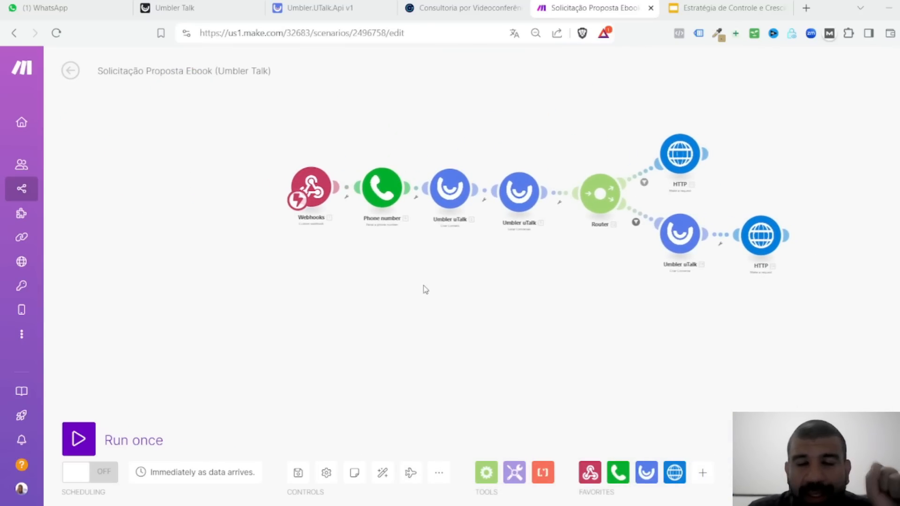
Inspect the webhook selected in the scenario's Webhooks trigger module and close its settings
drag(471, 280, 384, 279)
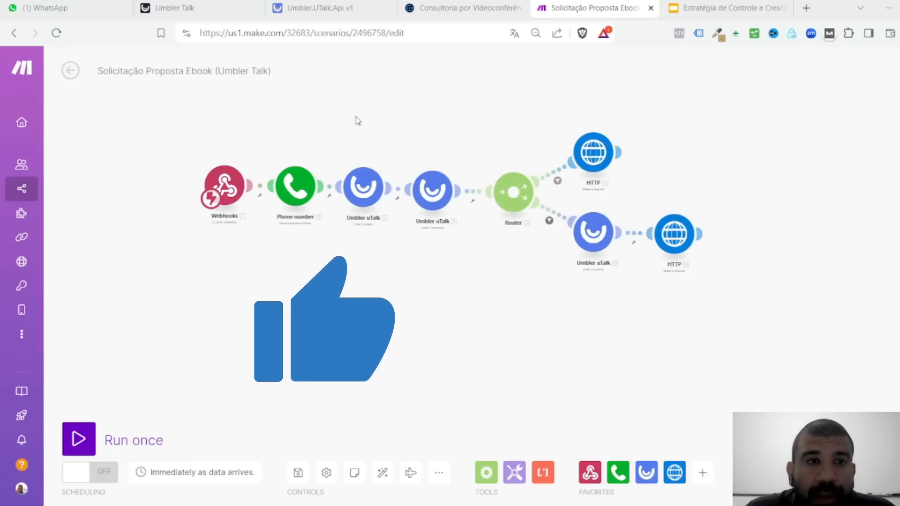
click(203, 189)
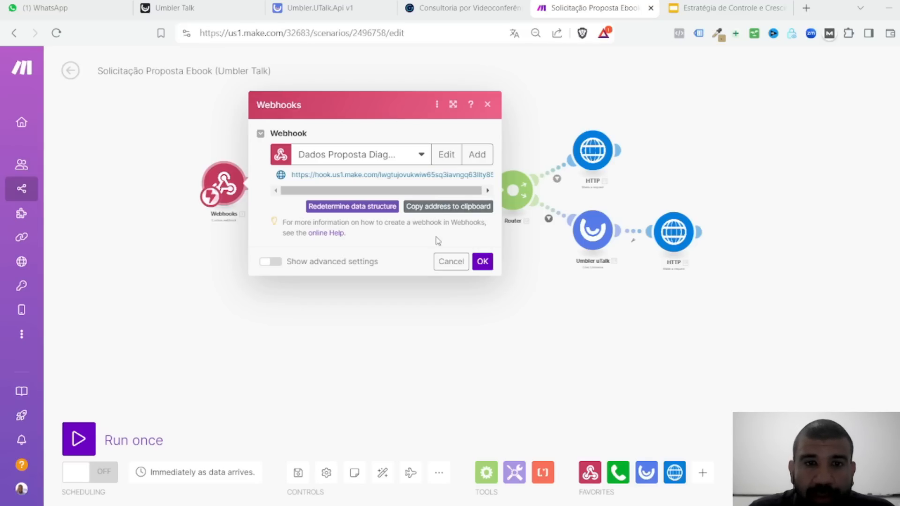
click(482, 261)
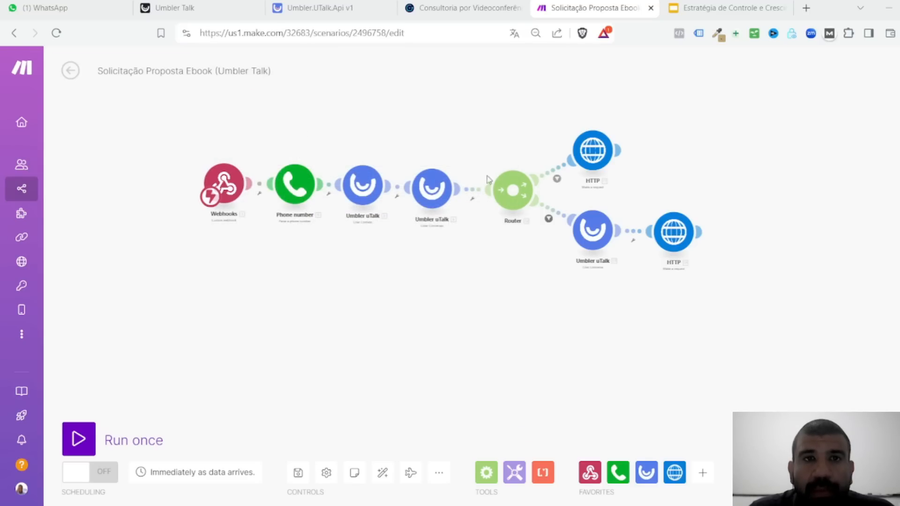
Switch to the ebook layout website page and look over its content and the Solicite sua Proposta form
click(472, 13)
scroll(449, 281, up, 1)
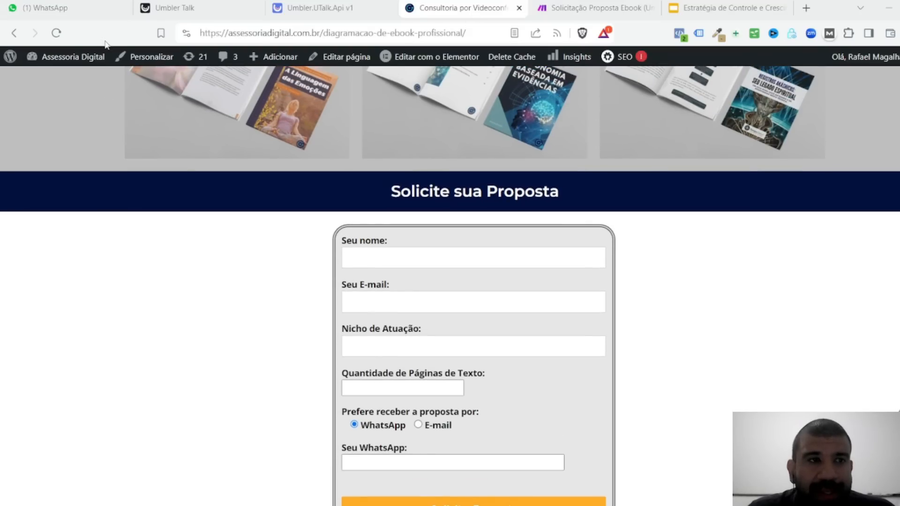
mouse_move(85, 68)
scroll(228, 189, up, 15)
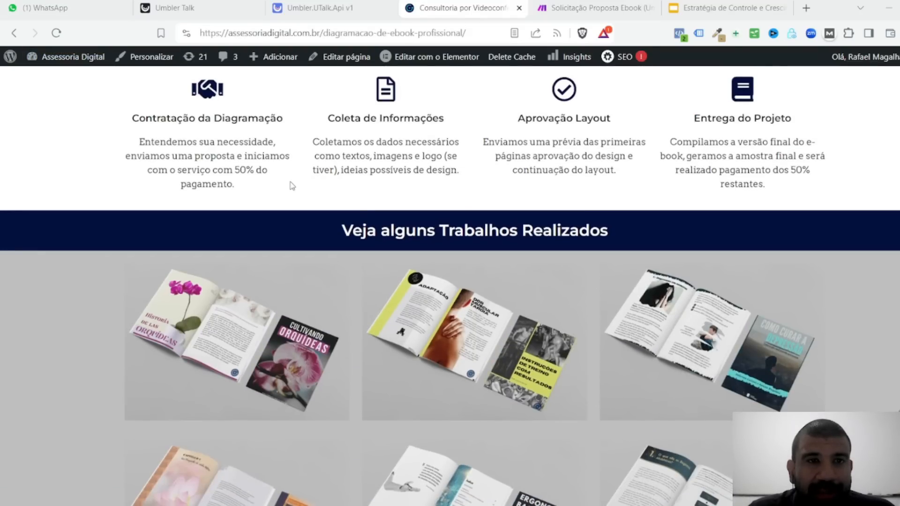
scroll(389, 209, down, 15)
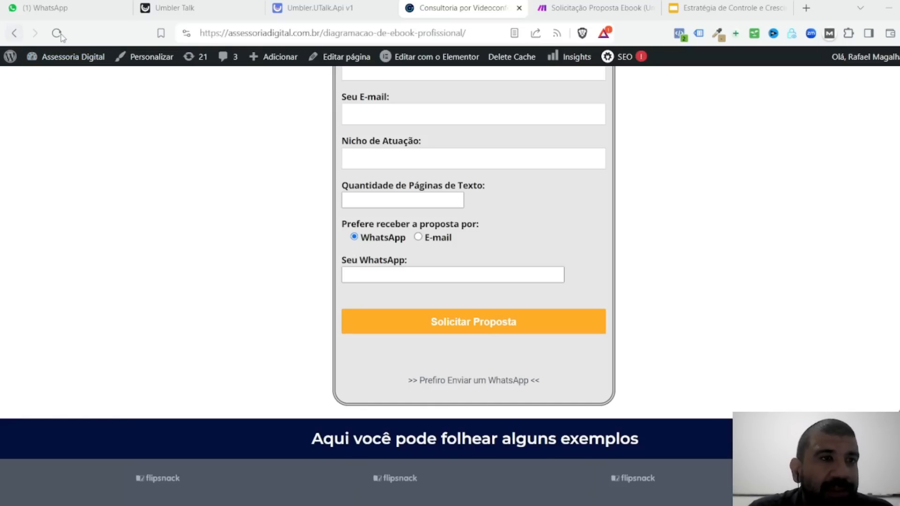
Return to the WordPress contact forms list, dismiss the welcome panel, and open the Contato Diagramação de E-book form for editing
click(14, 33)
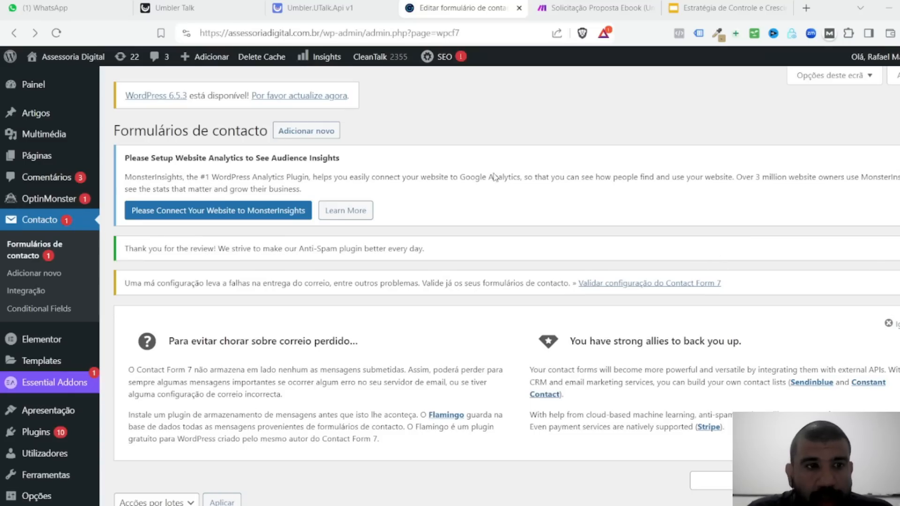
scroll(474, 155, down, 1)
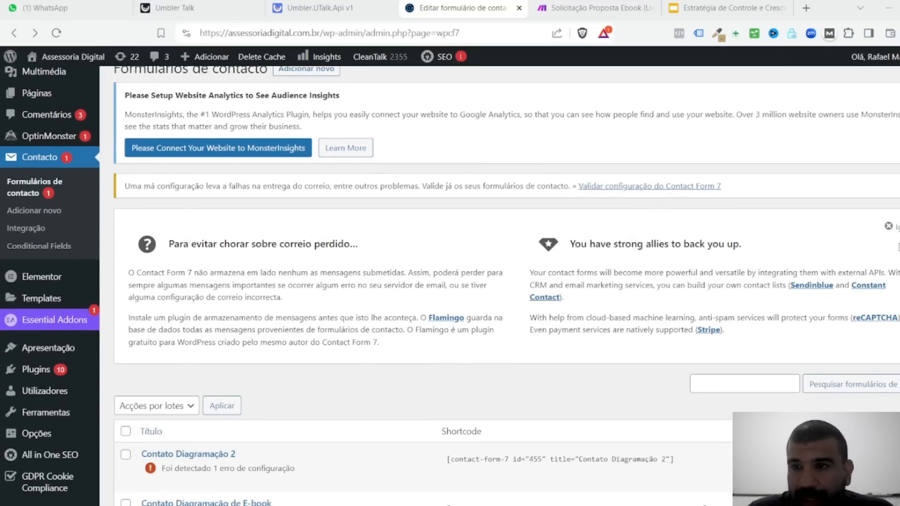
click(889, 226)
scroll(684, 231, down, 2)
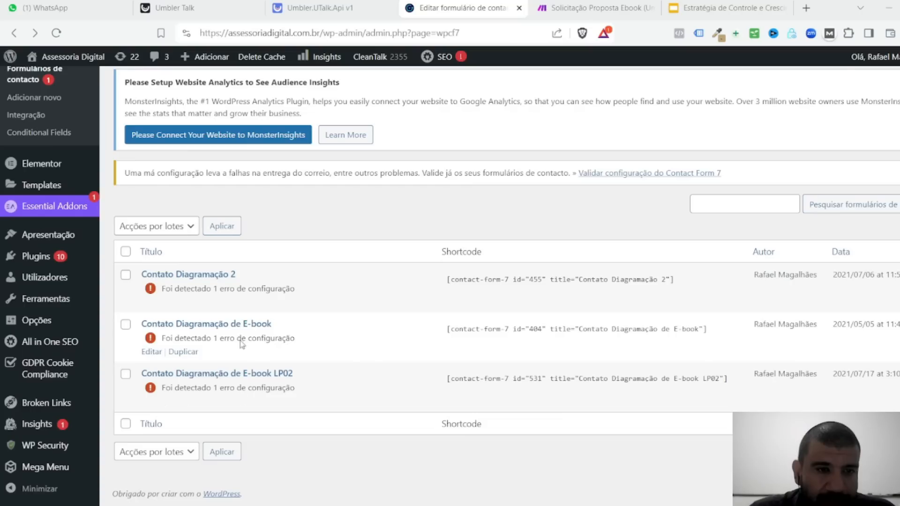
click(242, 324)
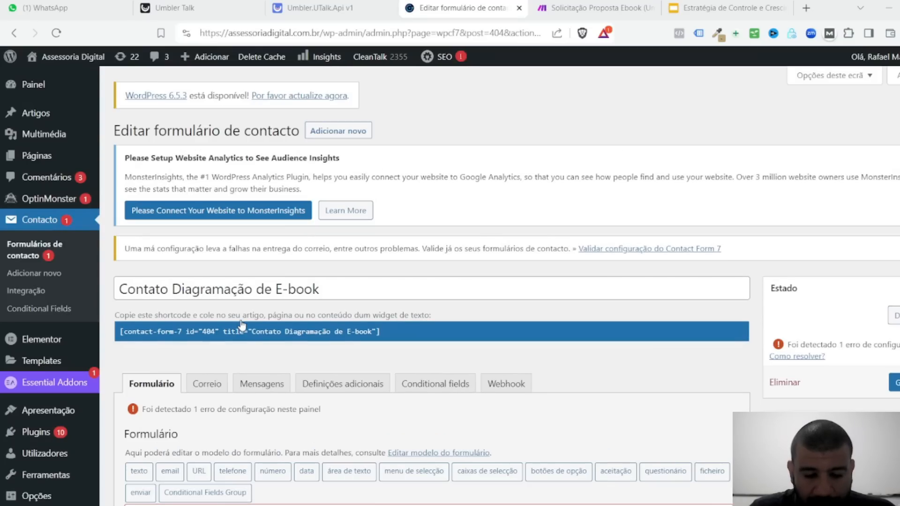
Open the Webhook settings of the Contato Diagramação de E-book form and highlight the Make address in Webhook URL
scroll(241, 324, down, 4)
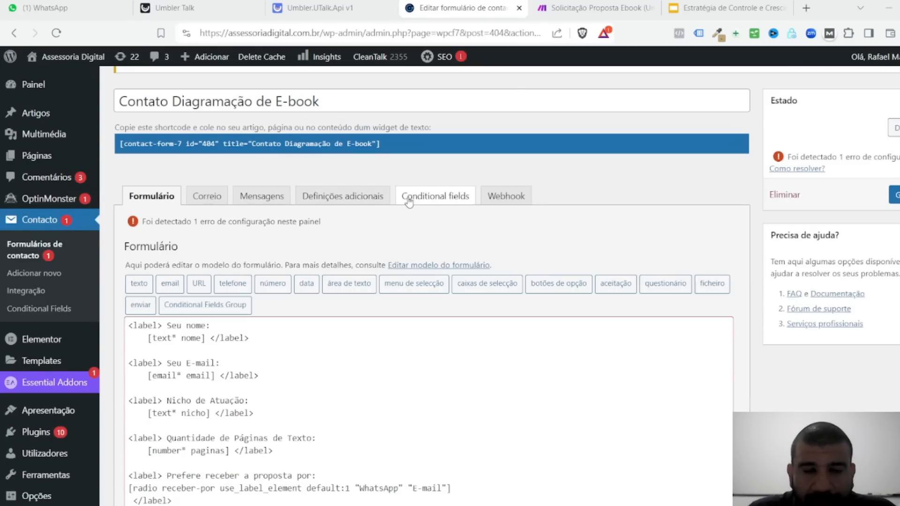
scroll(586, 241, up, 4)
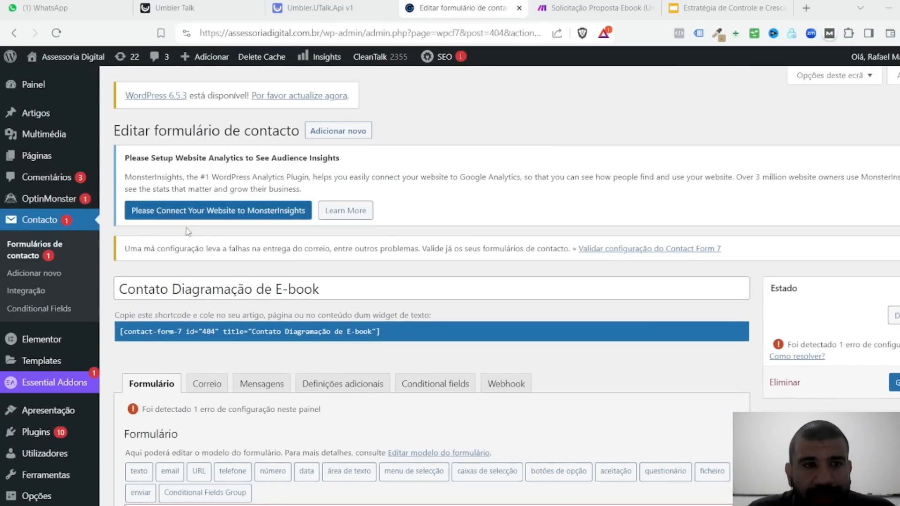
scroll(396, 238, down, 4)
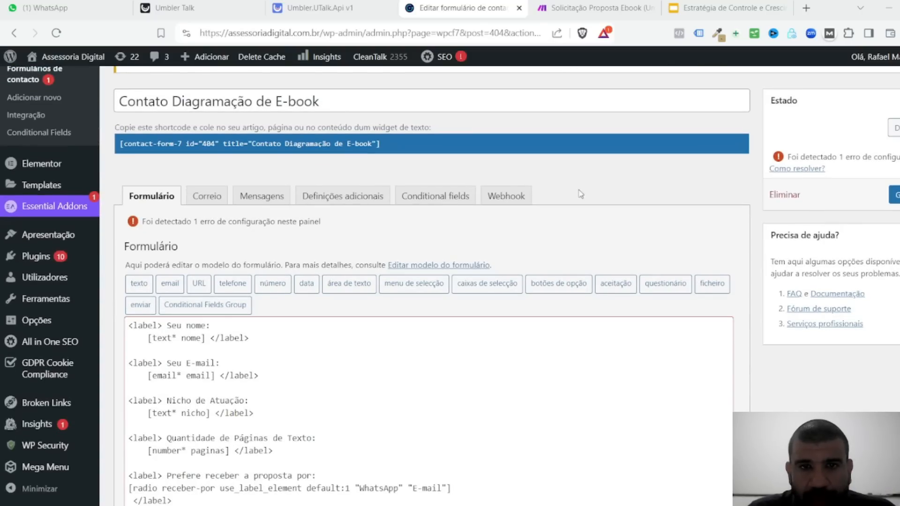
click(517, 198)
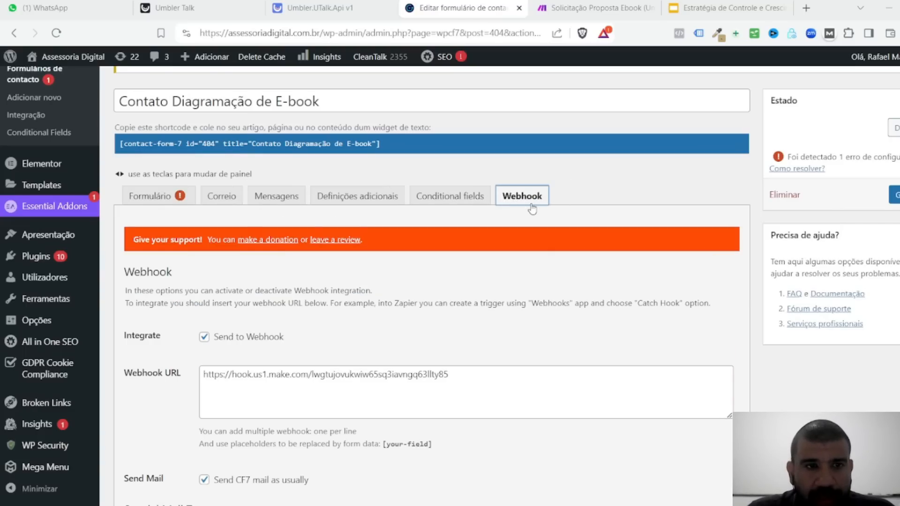
scroll(531, 209, down, 4)
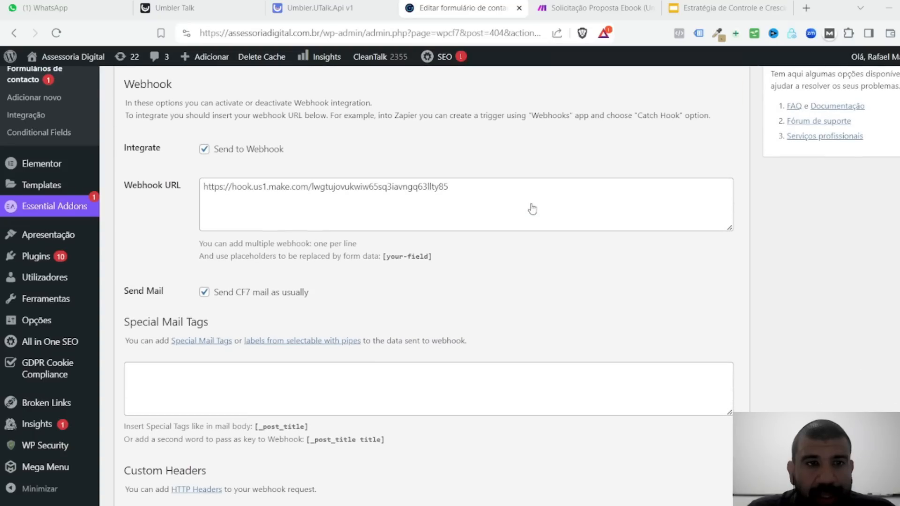
click(250, 187)
key(ctrl+a)
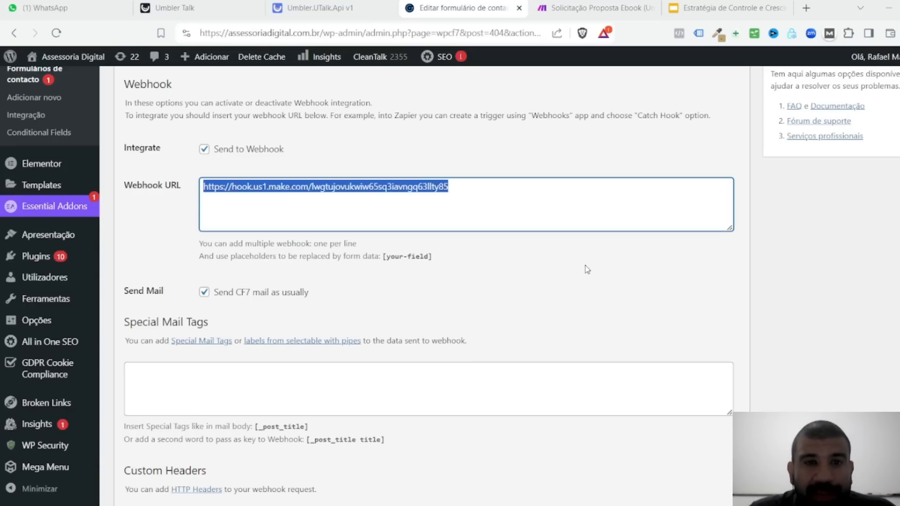
Look over the form's remaining webhook options, including Special Mail Tags and Custom Headers, and return to the form title
scroll(513, 259, down, 5)
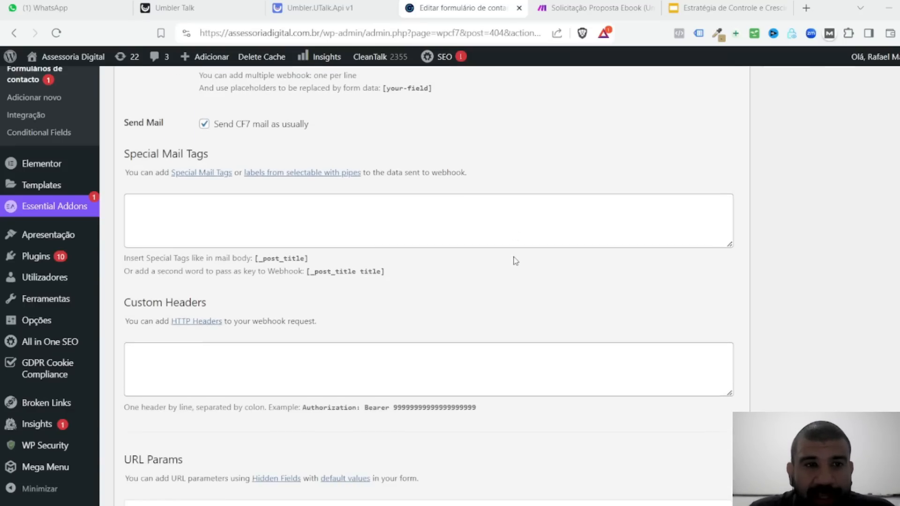
scroll(513, 259, up, 5)
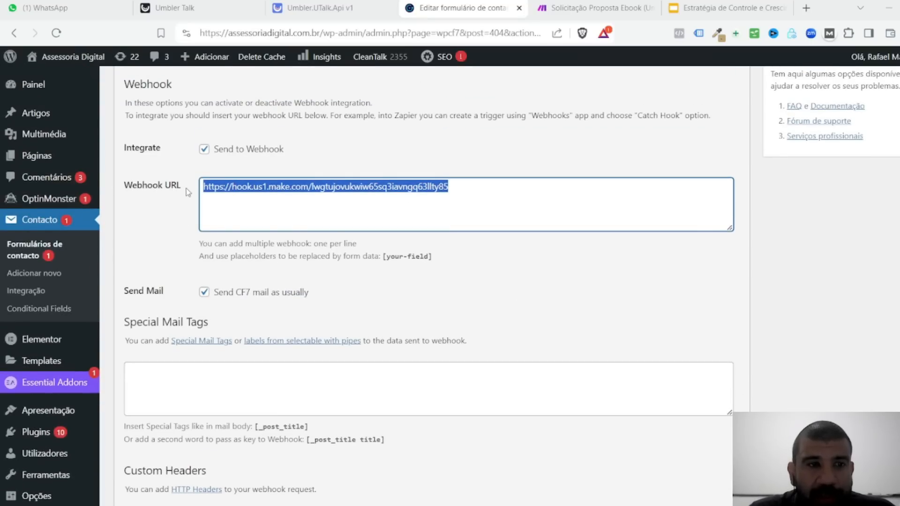
scroll(463, 229, up, 2)
scroll(453, 237, up, 4)
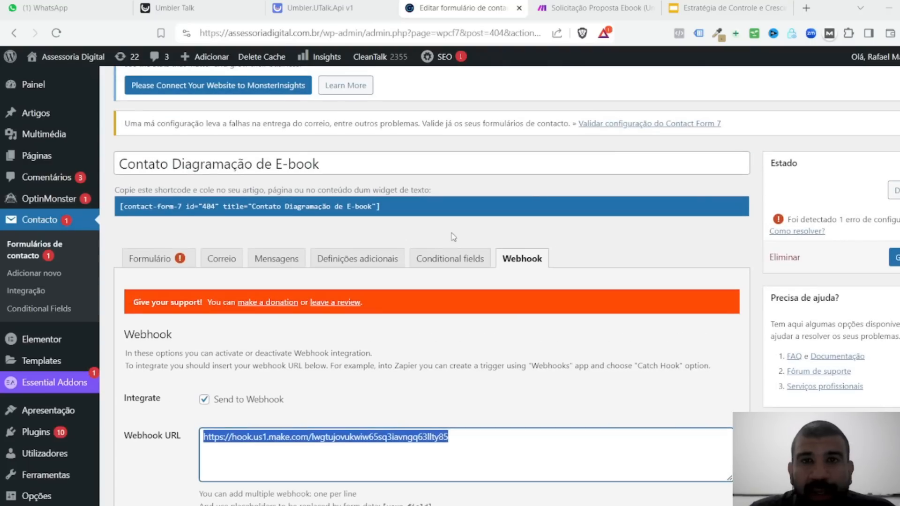
scroll(508, 135, up, 3)
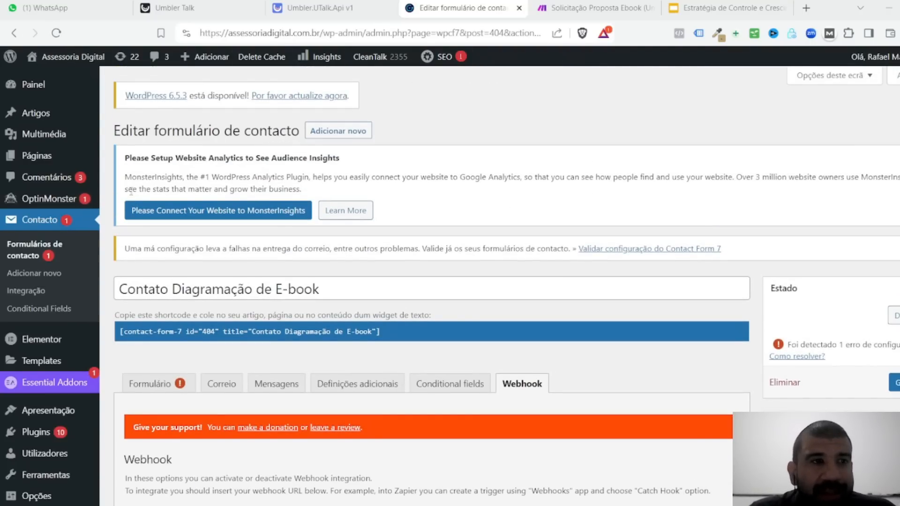
Load the website page assessoriadigital.com.br/diagramacao-de-ebook-profissional/ in place of the form editor
click(399, 32)
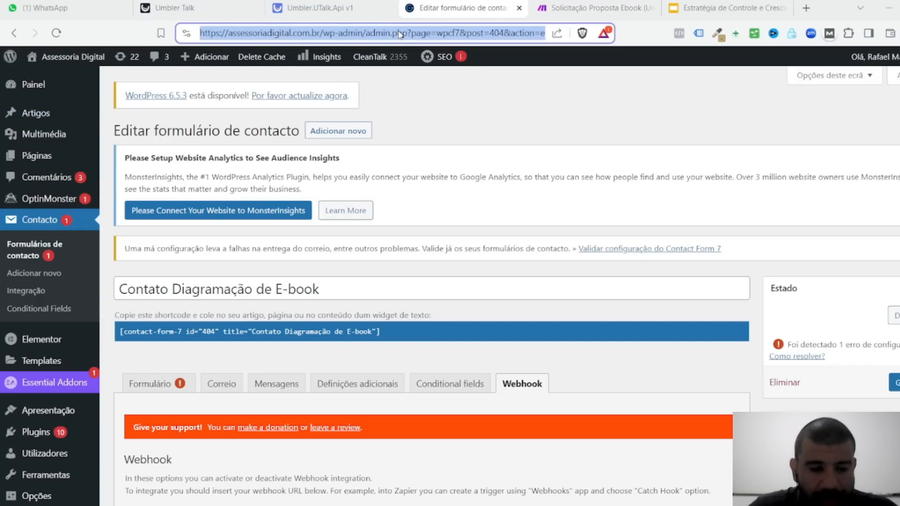
text(asse)
key(Right)
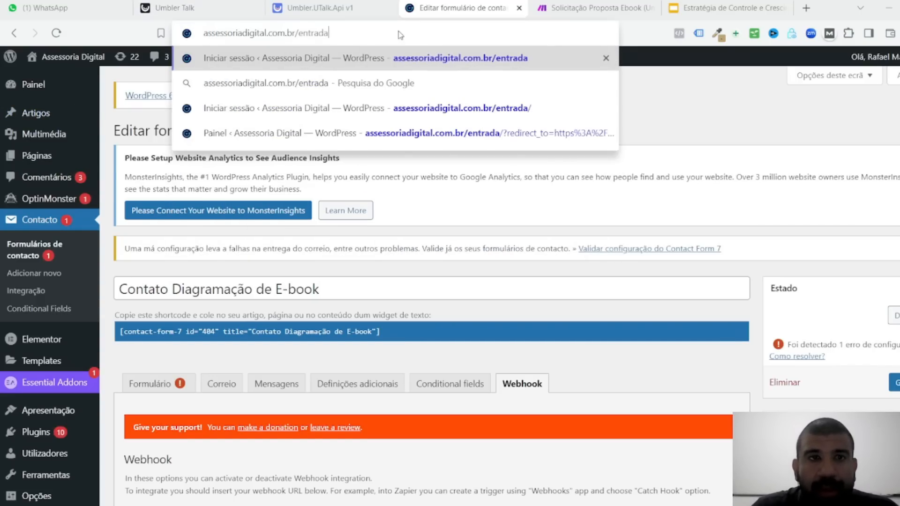
key(BackSpace)
key(BackSpace)
key(BackSpace)
key(BackSpace)
key(BackSpace)
key(BackSpace)
key(BackSpace)
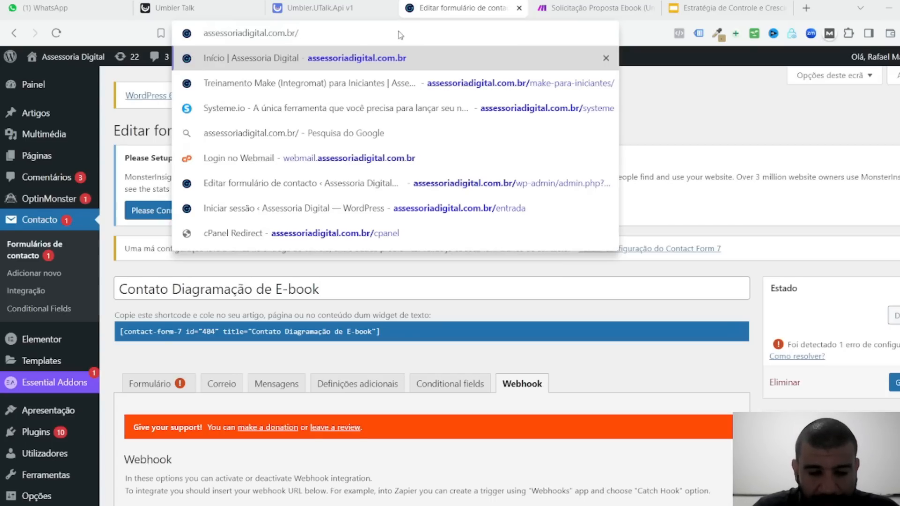
text(dia)
key(Return)
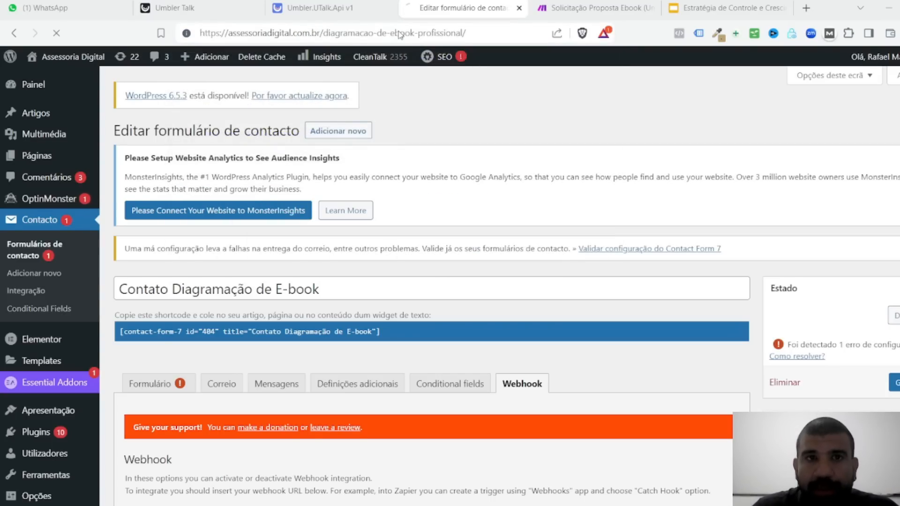
Switch to the Make scenario and run it once so that it listens for webhook data
key(ctrl+Tab)
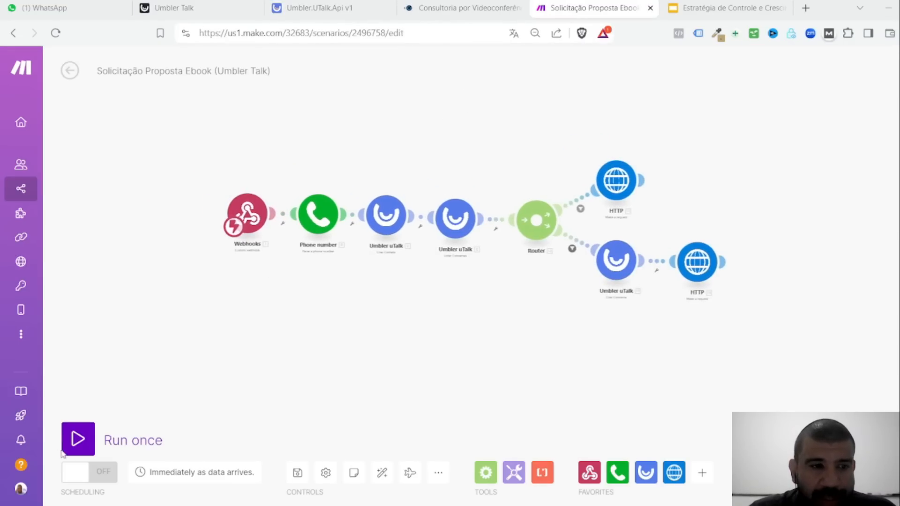
click(76, 441)
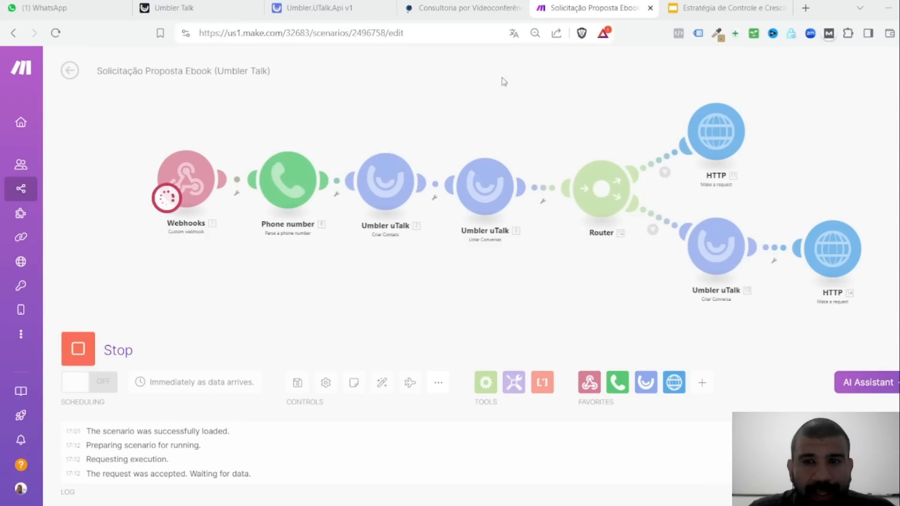
drag(534, 132, 457, 114)
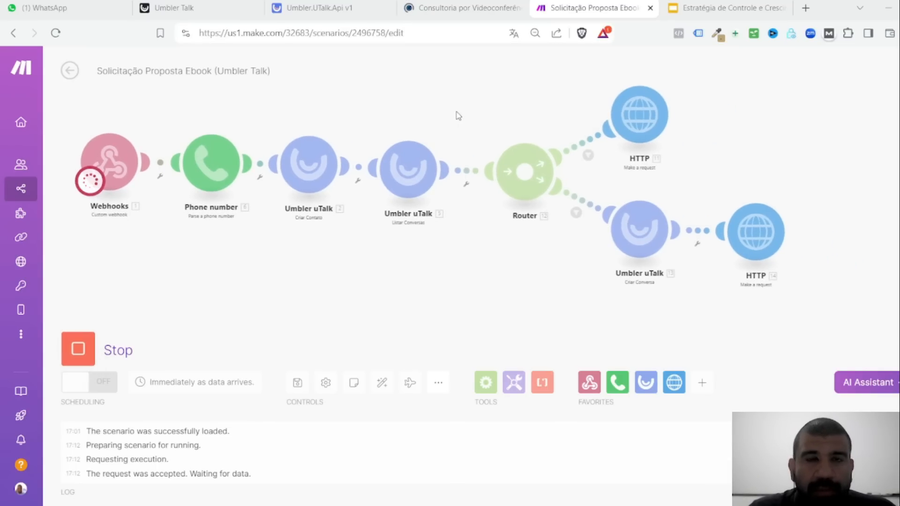
Switch to the ebook page and fill in the requester's name and e-mail in the Solicite sua Proposta form
click(464, 8)
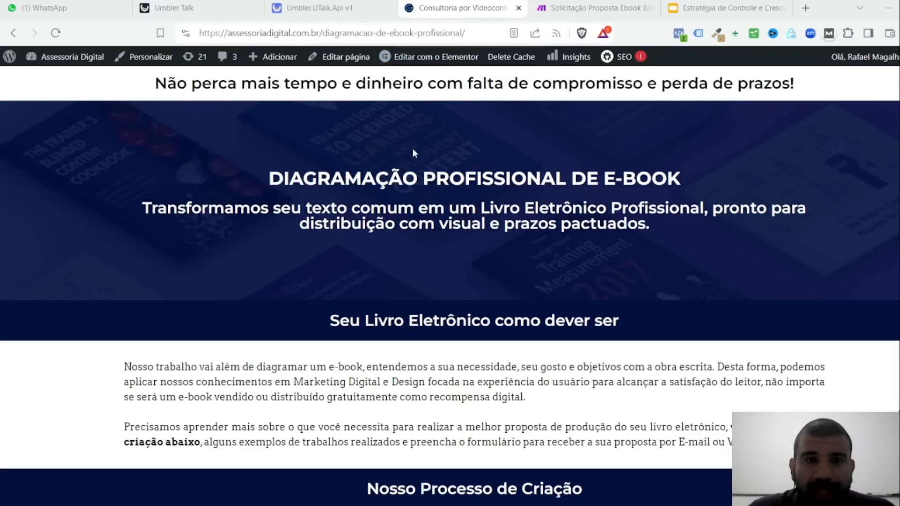
scroll(413, 153, down, 10)
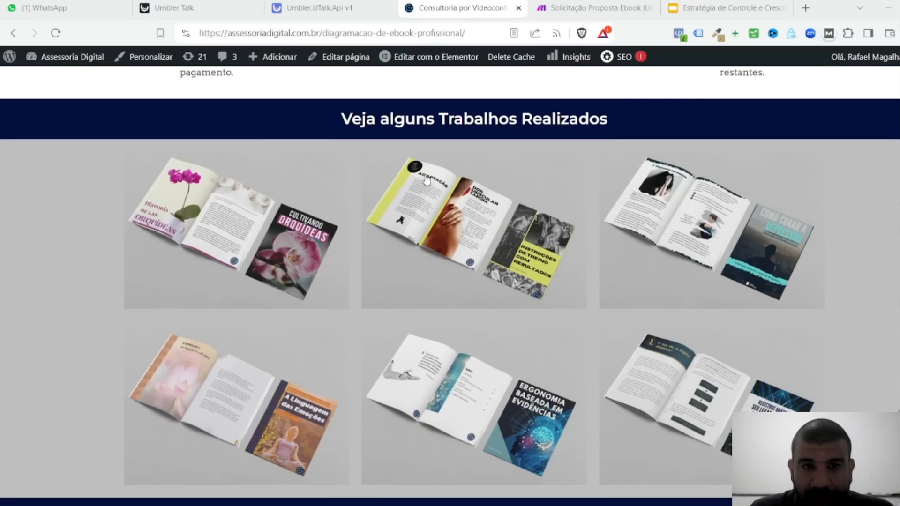
scroll(558, 235, down, 10)
scroll(538, 245, up, 5)
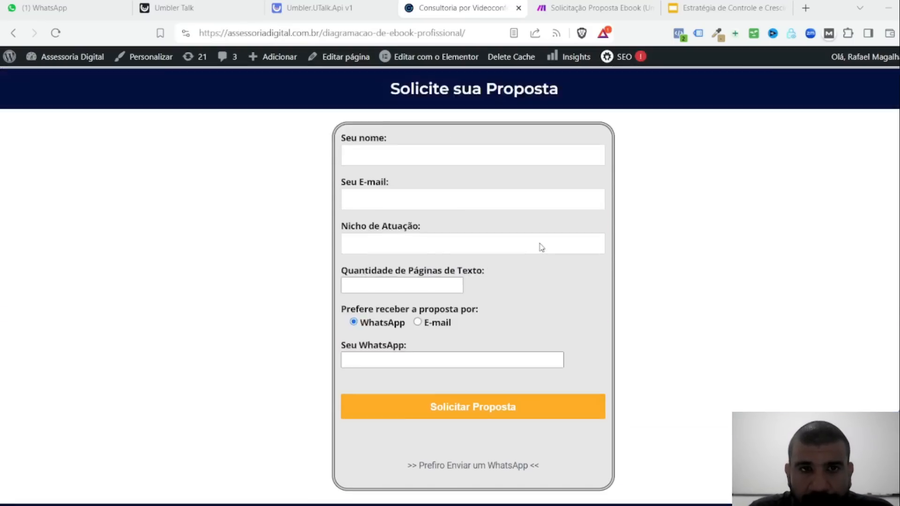
click(375, 210)
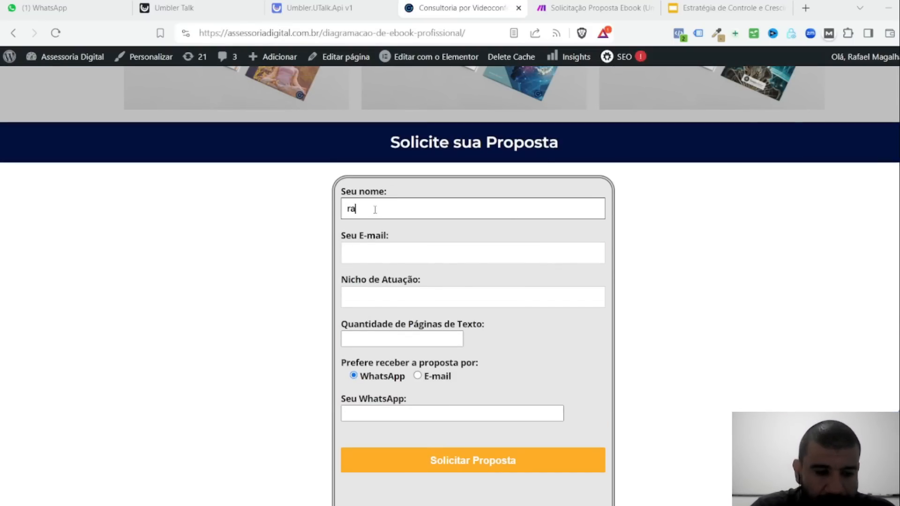
click(431, 266)
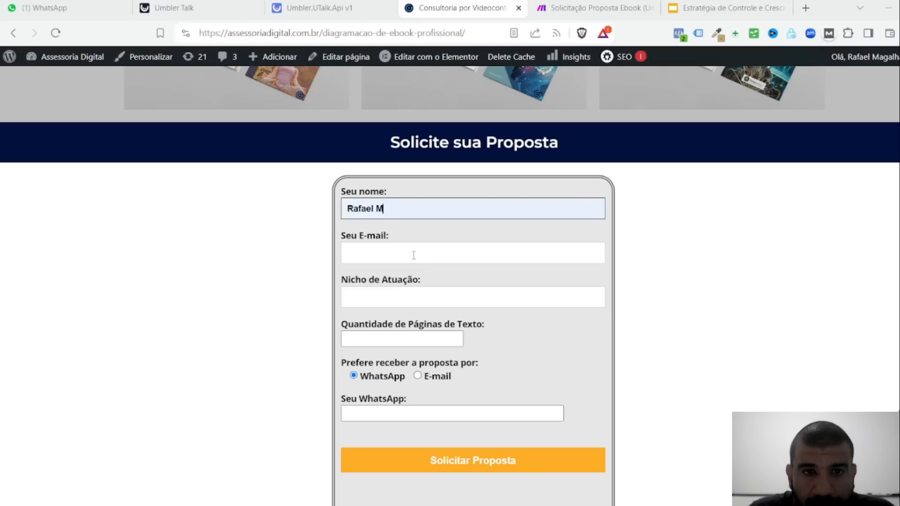
click(411, 255)
text(rafael)
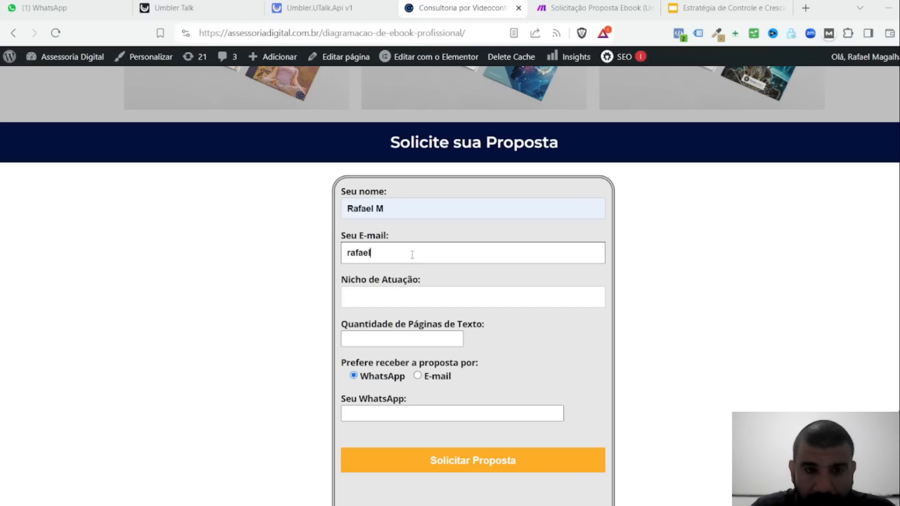
key(Down)
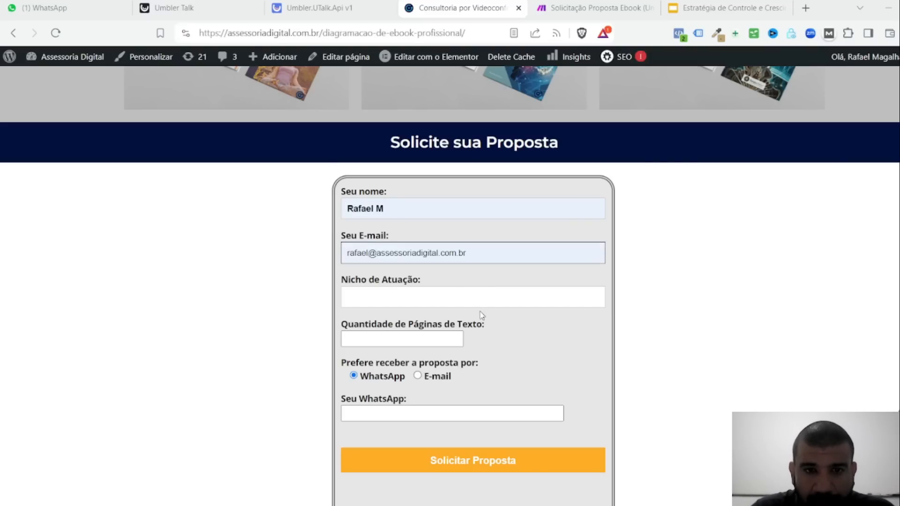
key(Return)
Set Nicho de Atuação to Automação and Quantidade de Páginas de Texto to 51
click(379, 292)
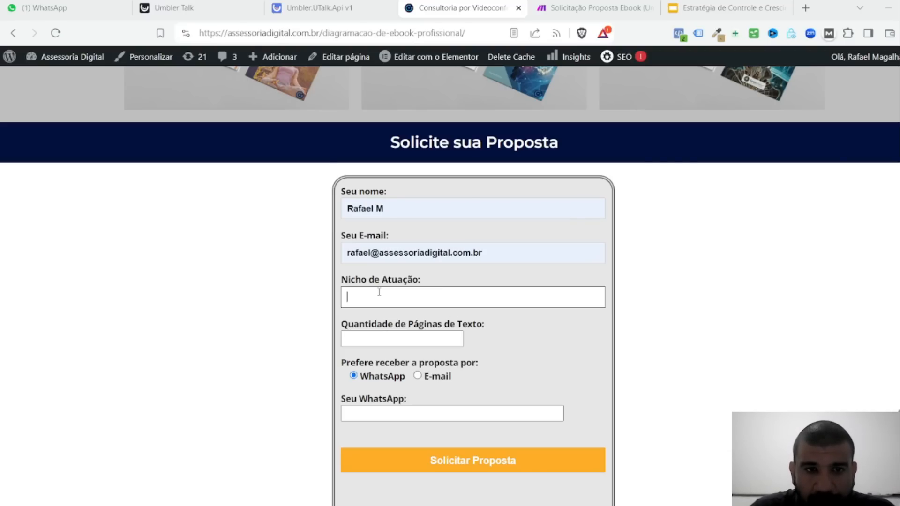
key(Down)
key(Return)
click(400, 338)
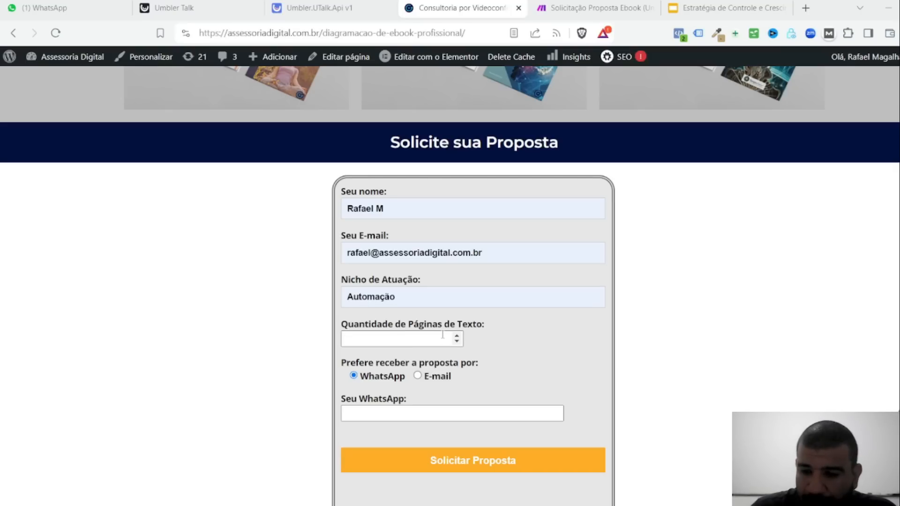
text(51)
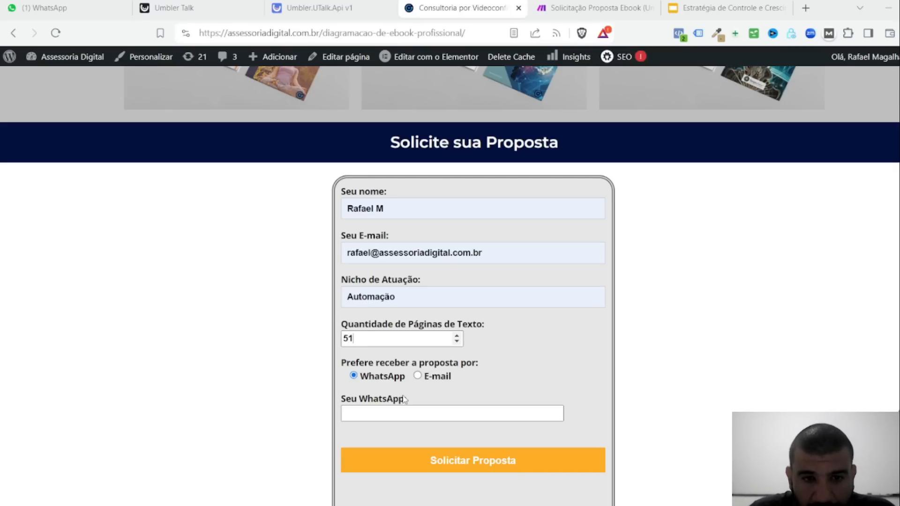
Enter the requester's phone number in Seu WhatsApp and submit the proposal request
click(398, 414)
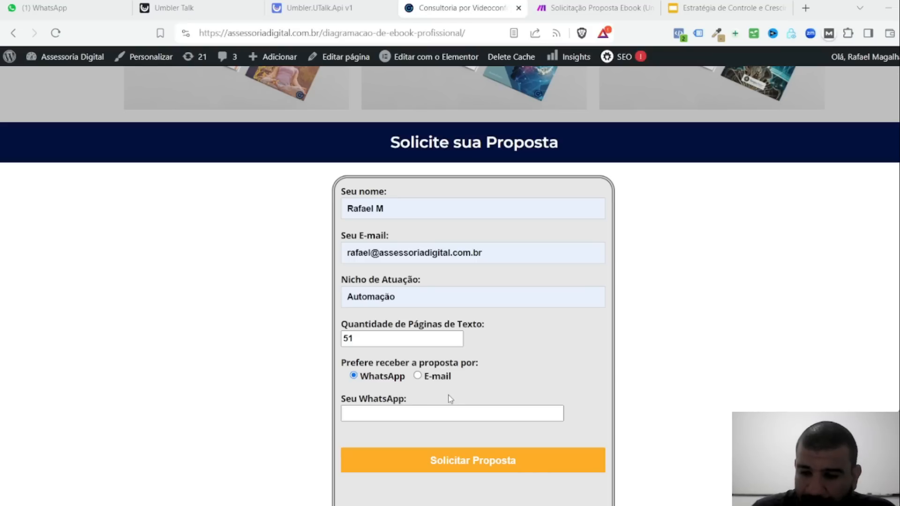
text(71)
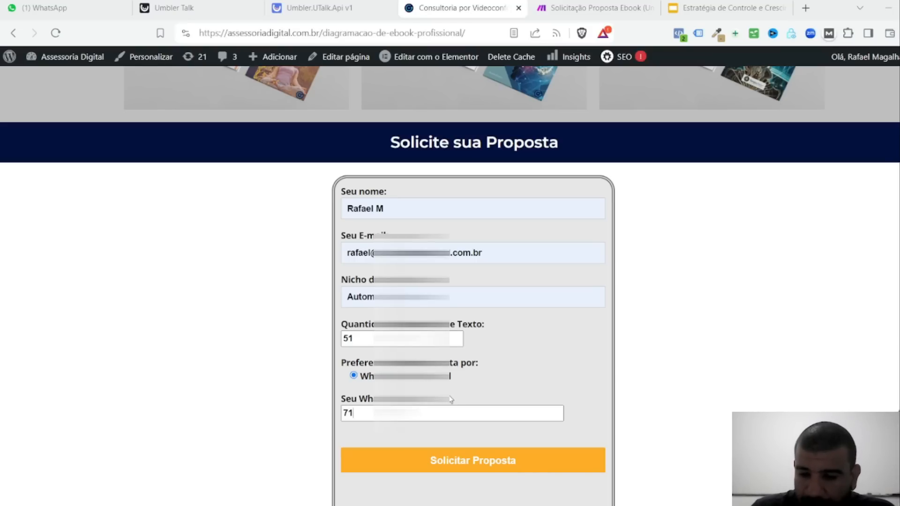
text(8702)
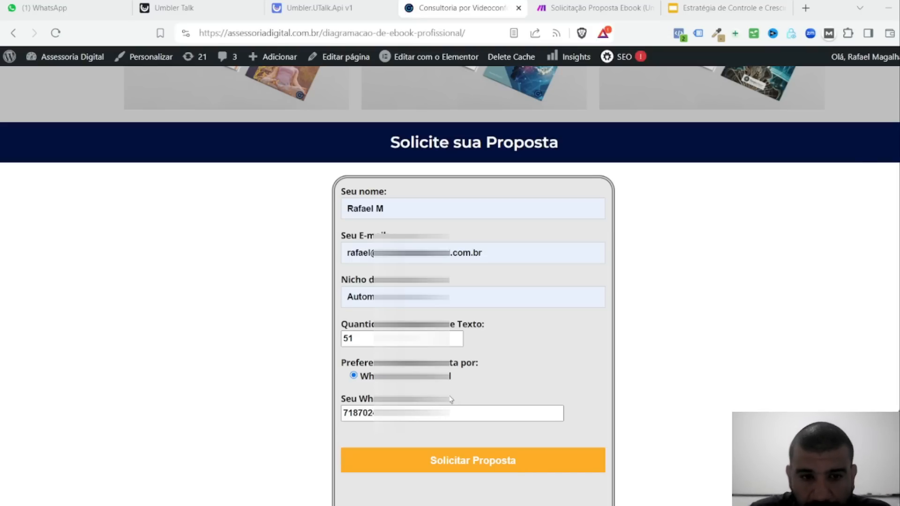
scroll(288, 381, down, 2)
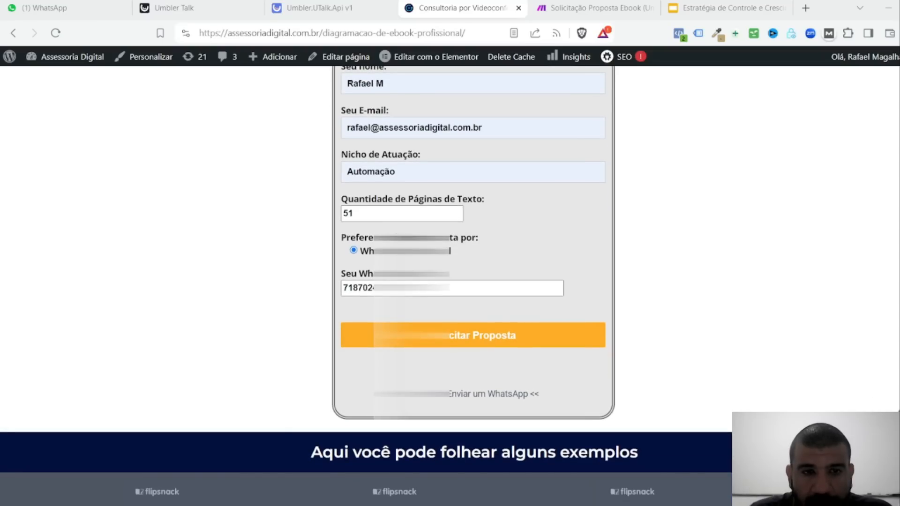
scroll(629, 342, up, 1)
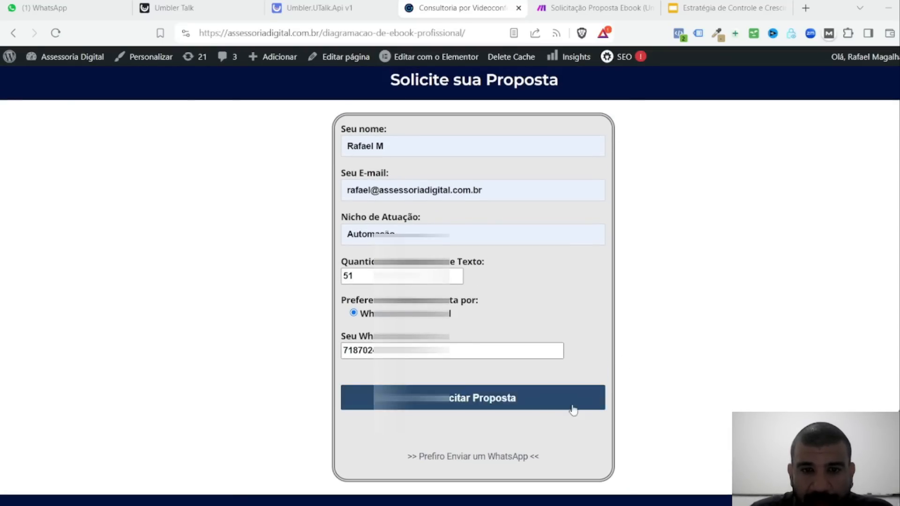
click(460, 400)
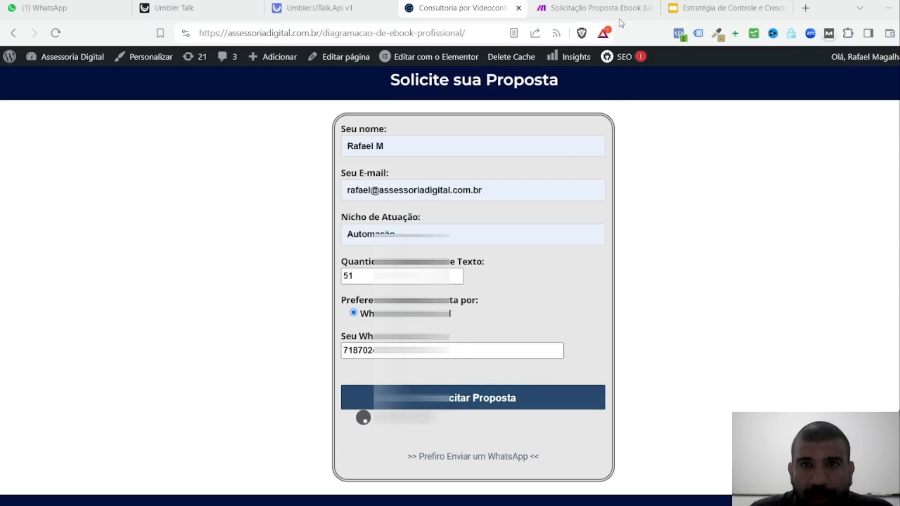
Check the form submission against the Make scenario and view the output bundle received by the Webhooks module
click(558, 13)
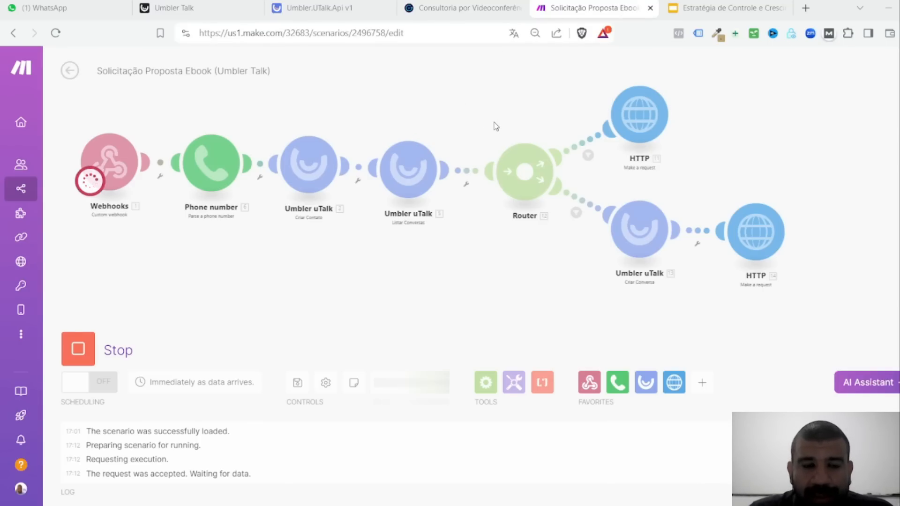
drag(414, 83, 445, 91)
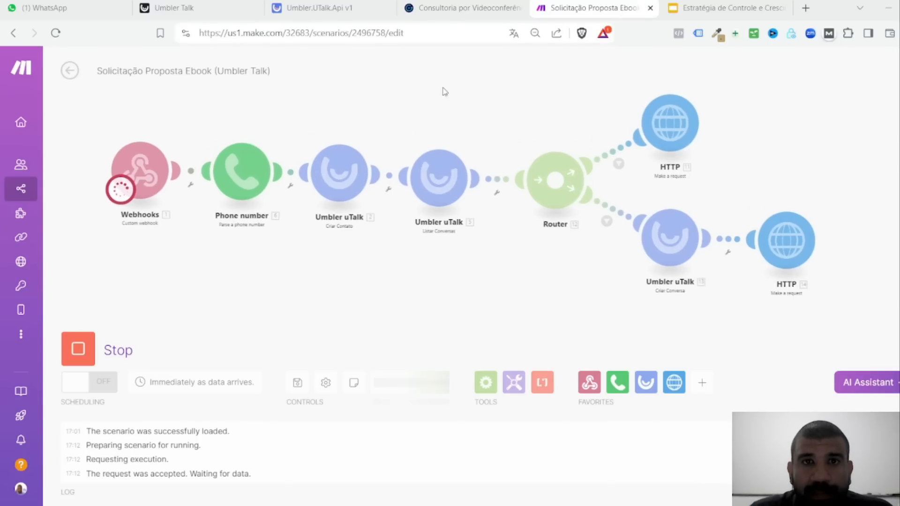
click(483, 8)
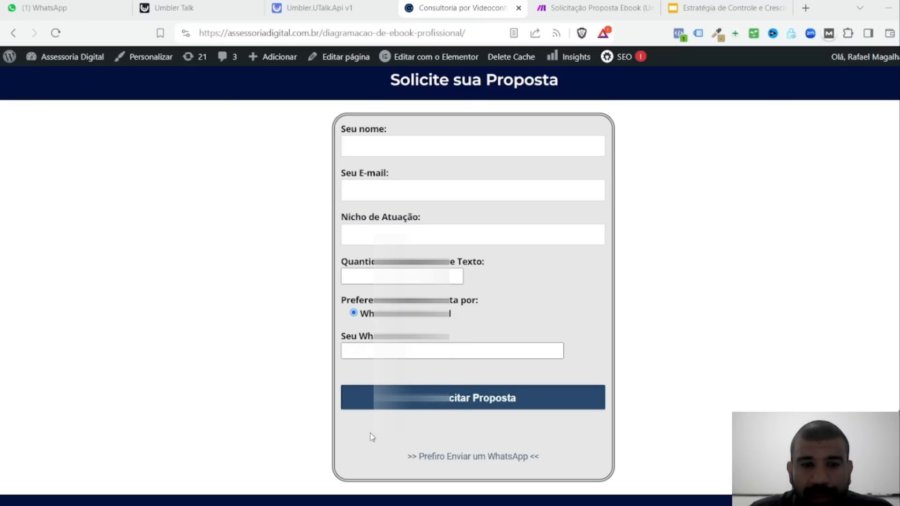
click(595, 8)
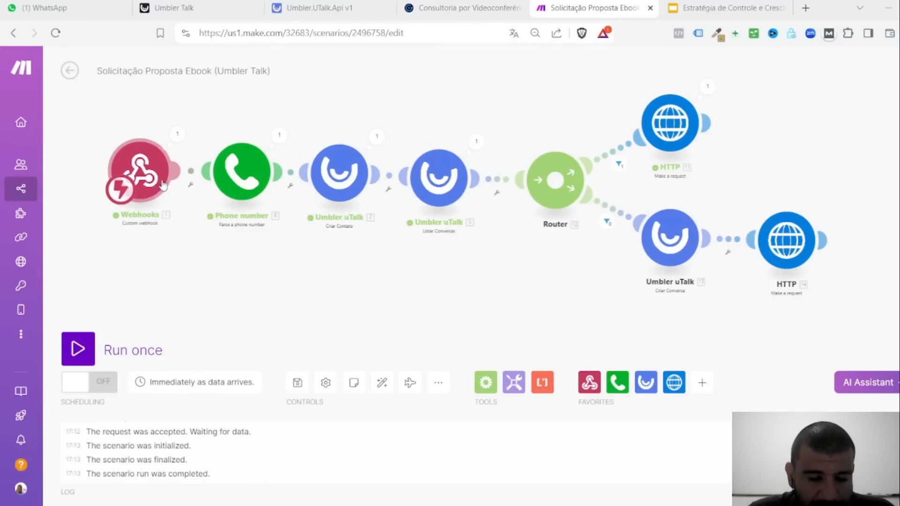
click(181, 136)
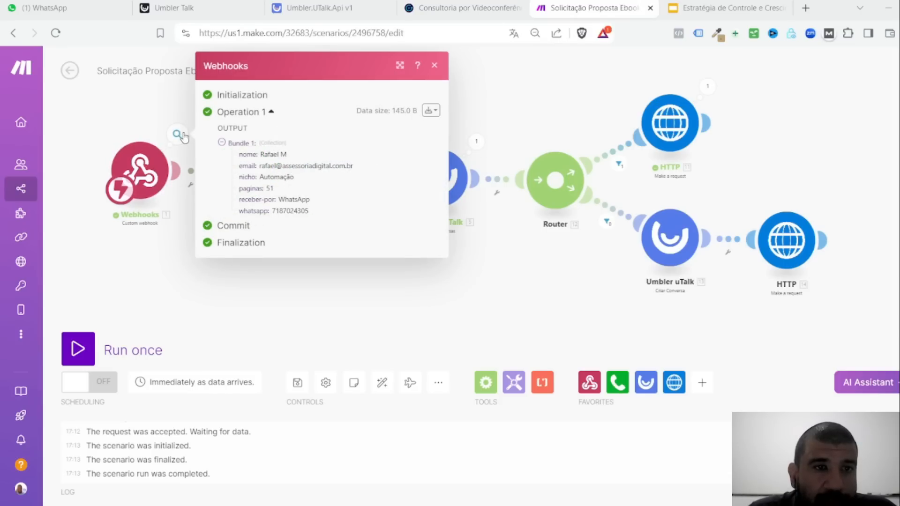
click(551, 98)
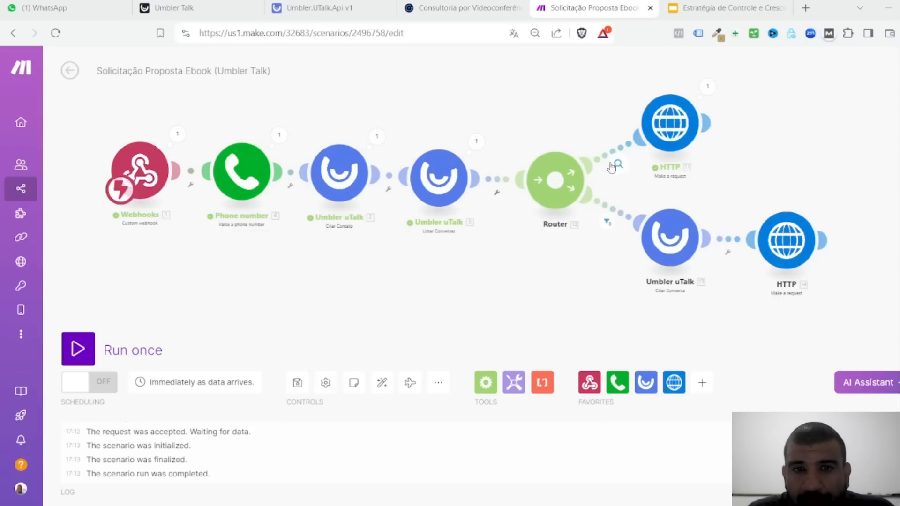
Inspect both router routes and examine the request content and output of the HTTP module on the upper route
scroll(612, 167, up, 3)
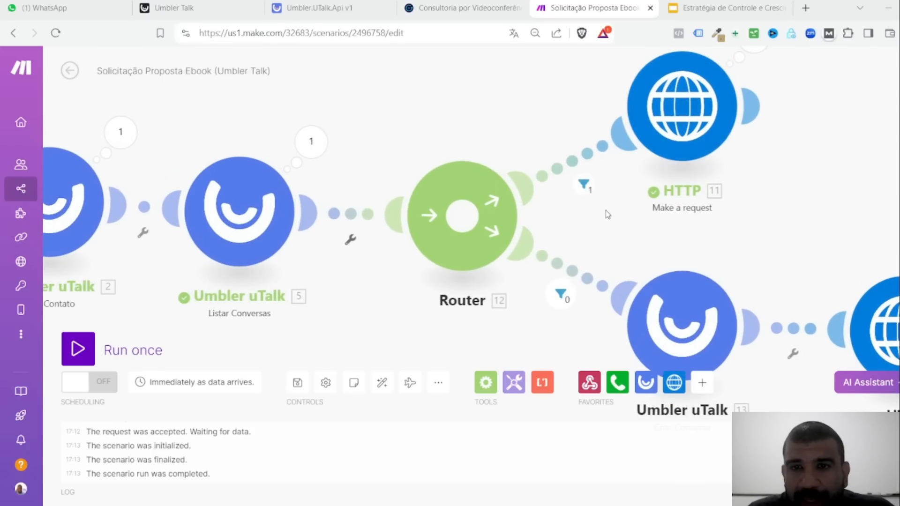
scroll(608, 214, down, 2)
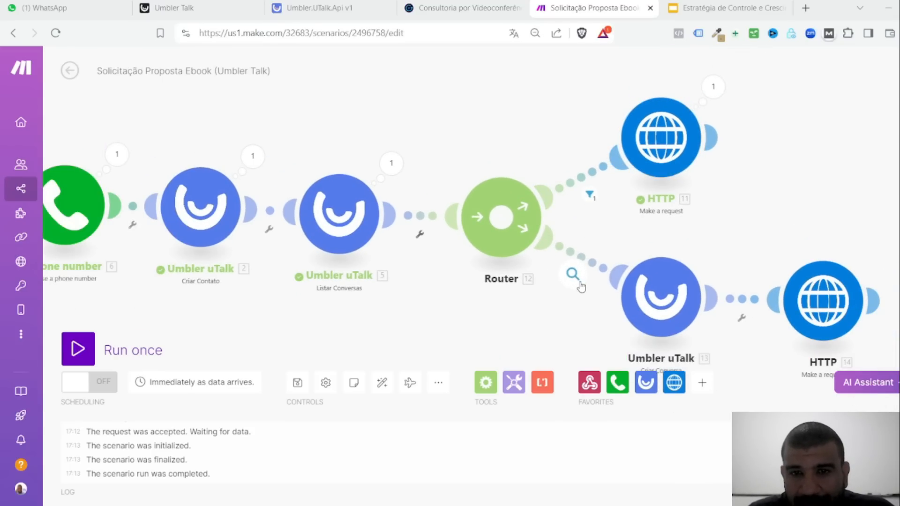
scroll(581, 287, up, 2)
scroll(609, 199, down, 1)
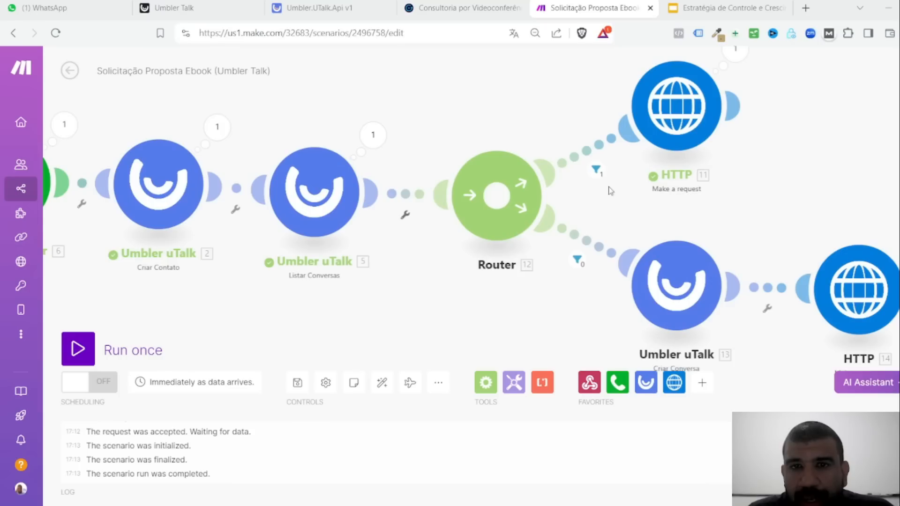
drag(783, 114, 741, 164)
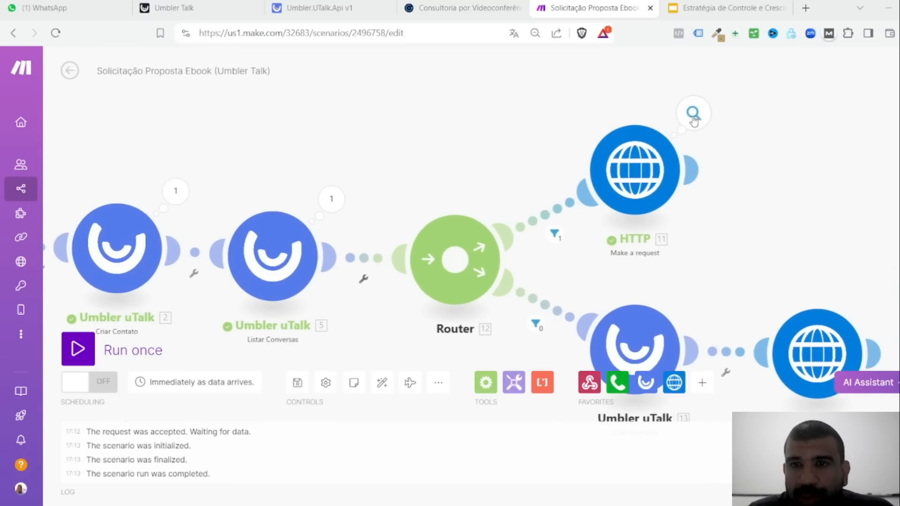
click(693, 115)
scroll(792, 237, down, 5)
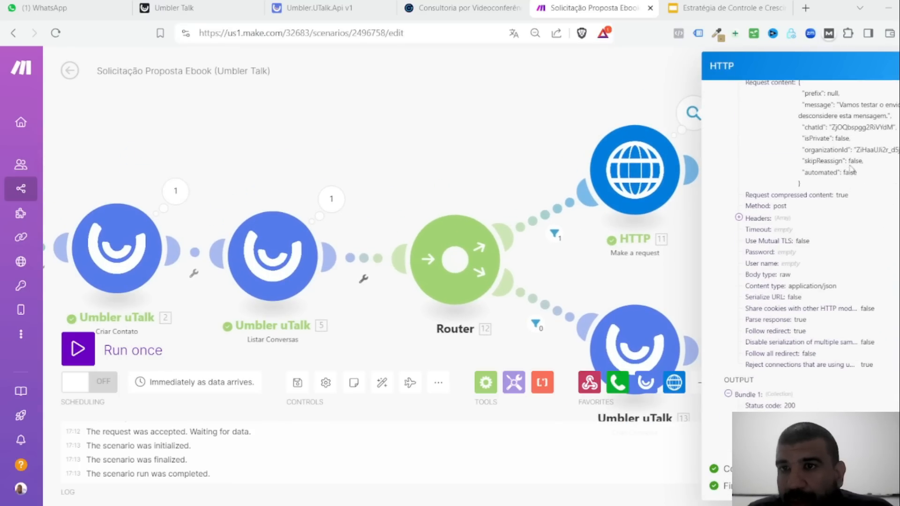
scroll(851, 169, up, 3)
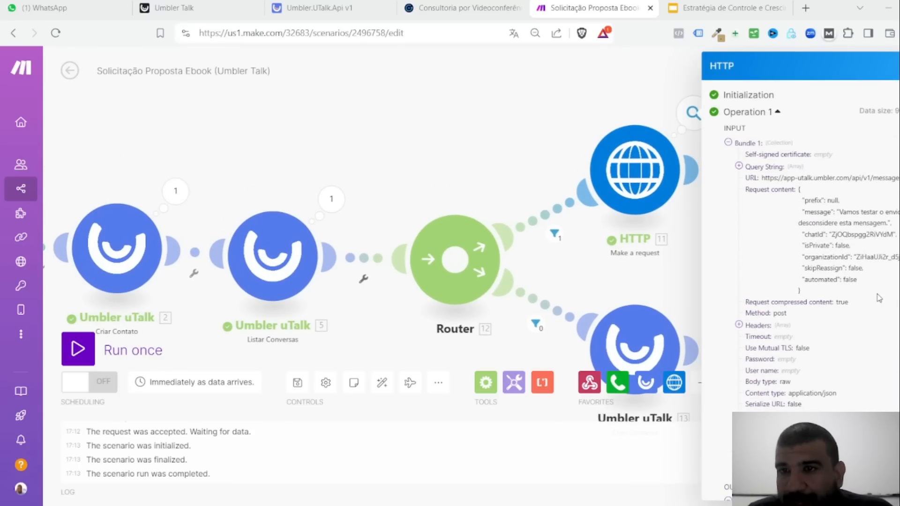
scroll(879, 298, down, 4)
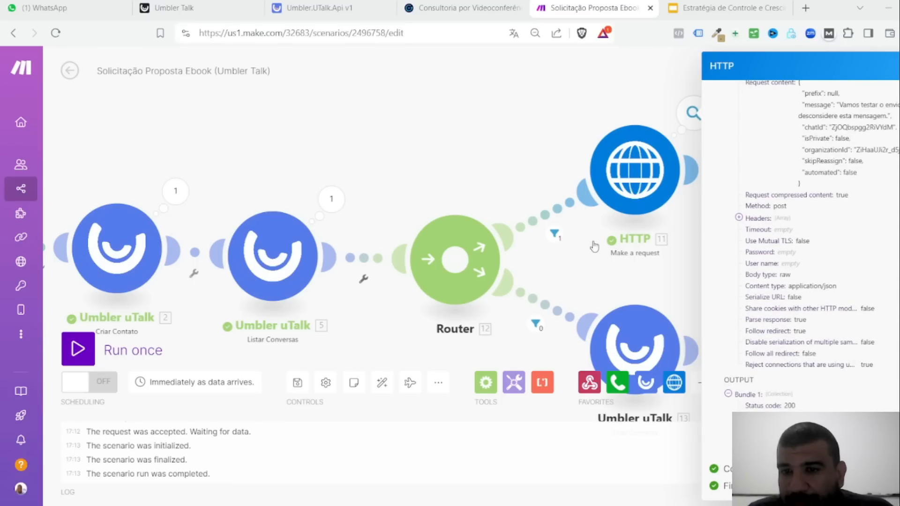
click(430, 143)
scroll(430, 143, down, 3)
drag(412, 147, 482, 111)
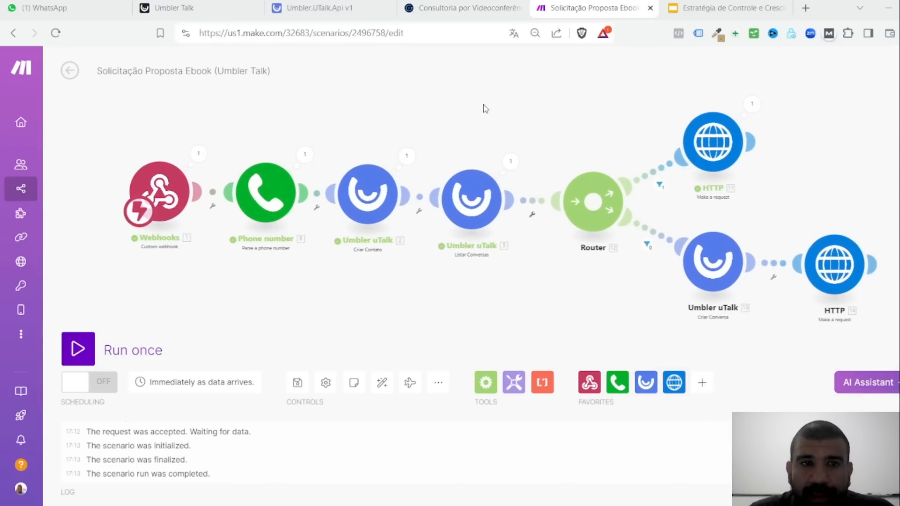
Switch to WhatsApp and highlight the automatic test message sent today in the open conversation
click(68, 11)
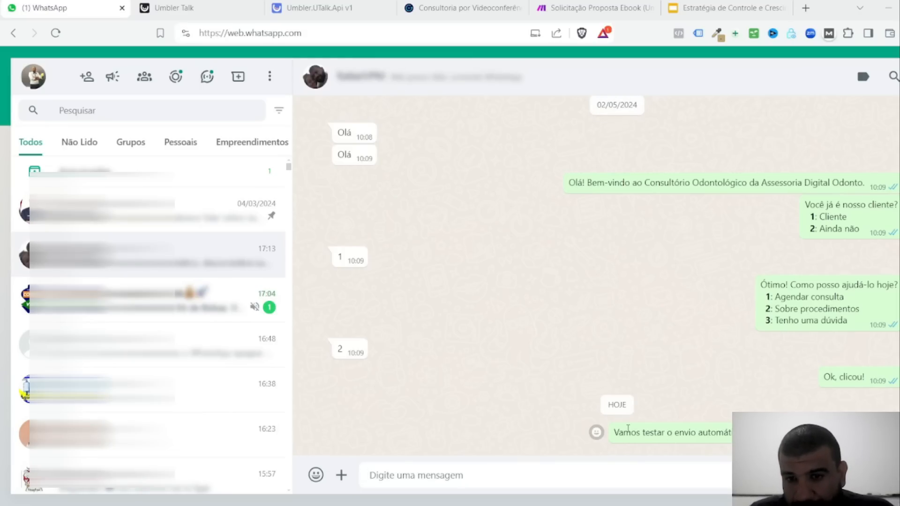
drag(613, 431, 708, 424)
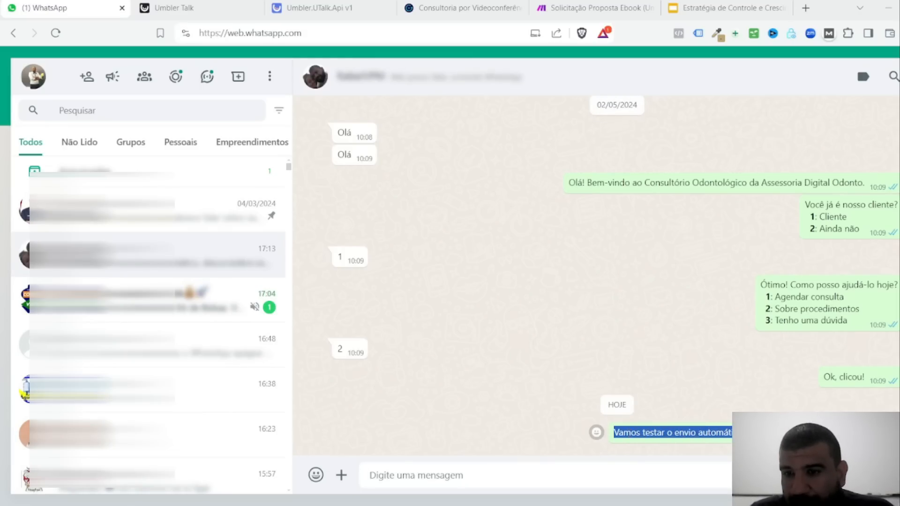
click(584, 363)
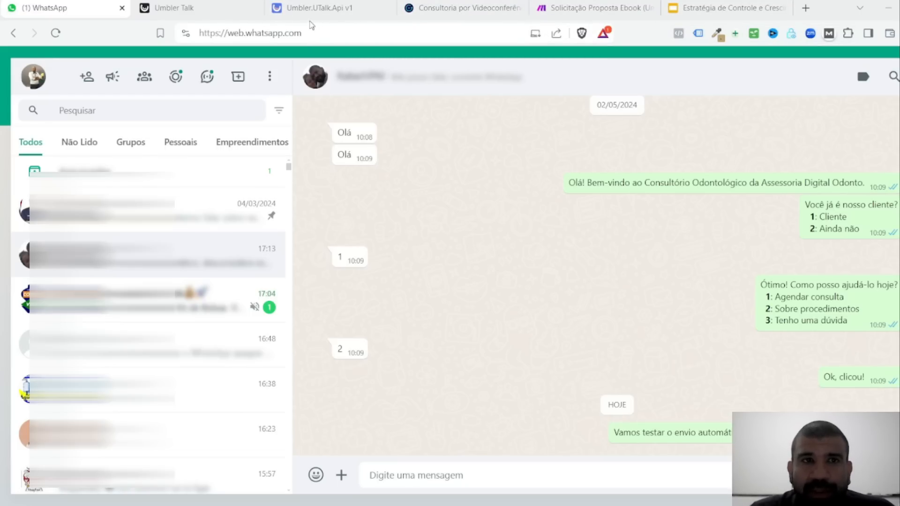
Revisit the website form, the Make scenario and the start of the Umbler.UTalk.Api documentation, ending on the scenario
click(480, 12)
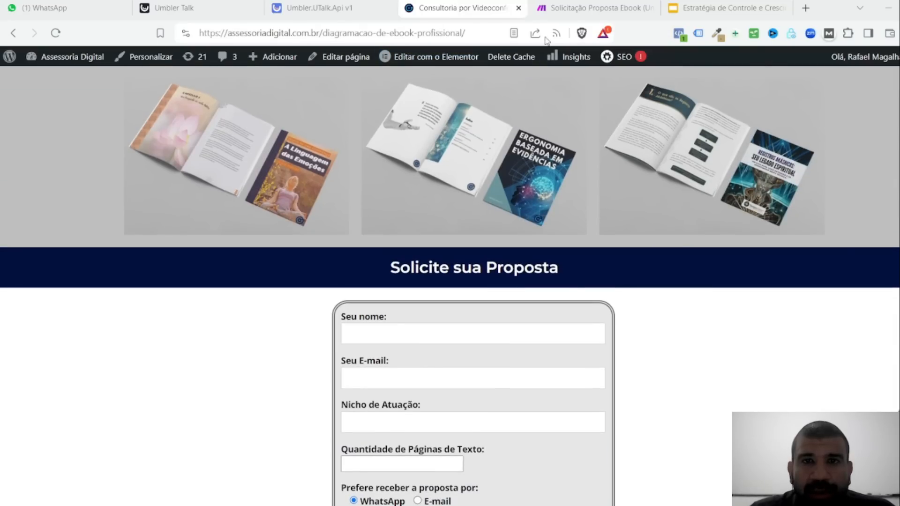
click(594, 9)
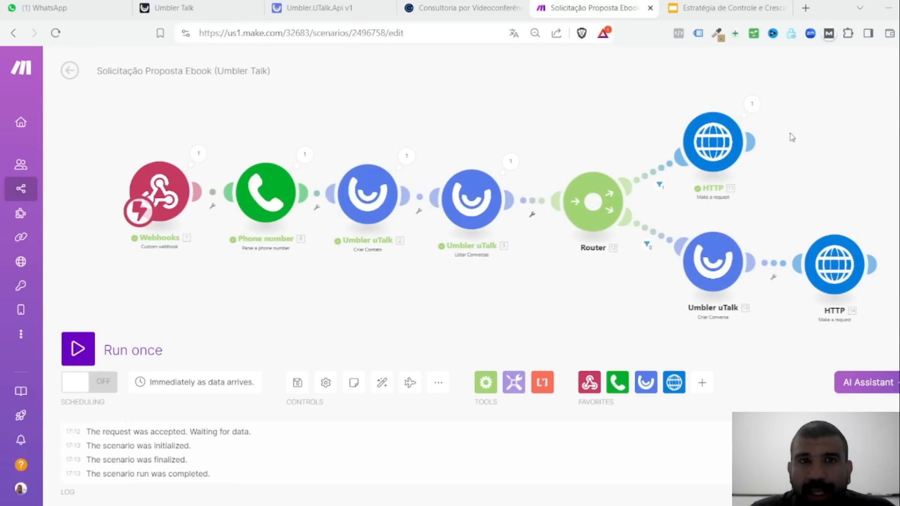
click(312, 8)
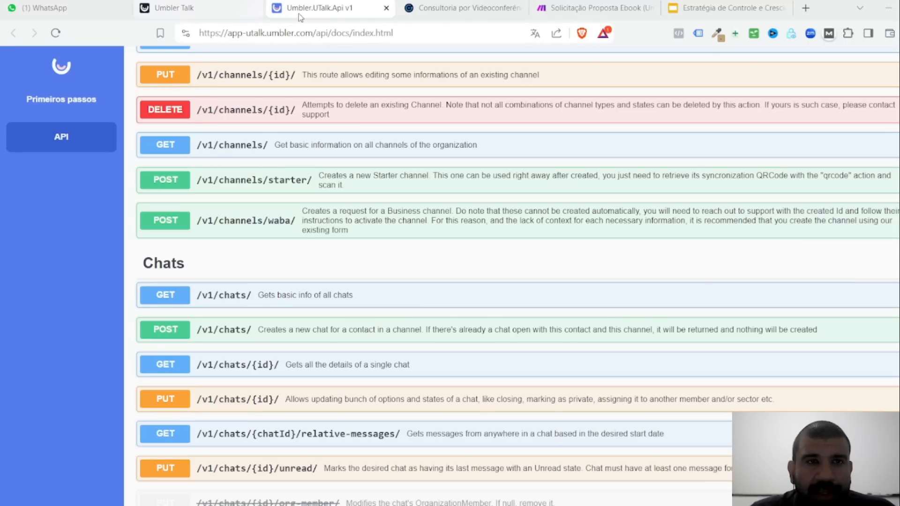
scroll(375, 179, up, 20)
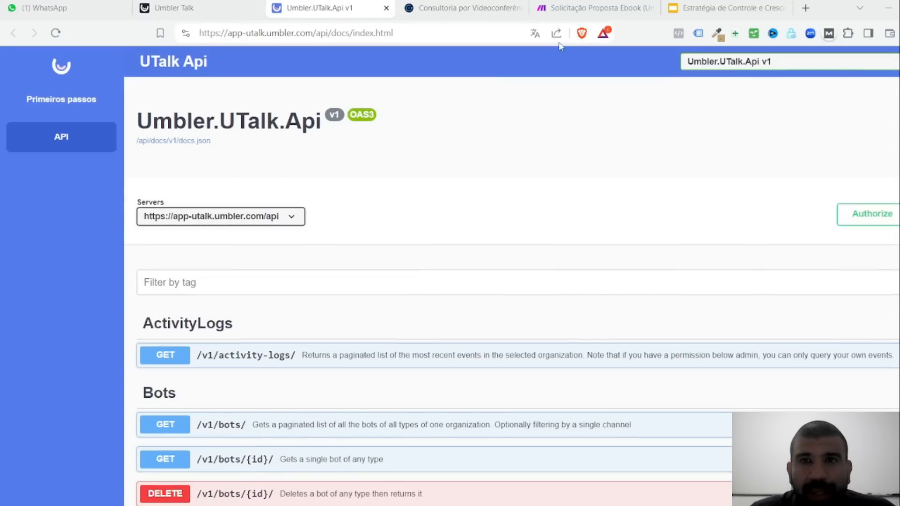
click(570, 5)
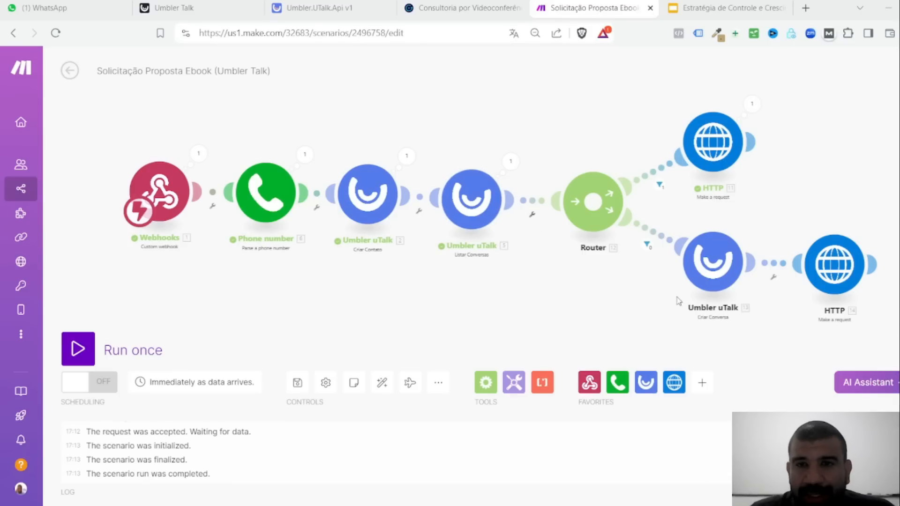